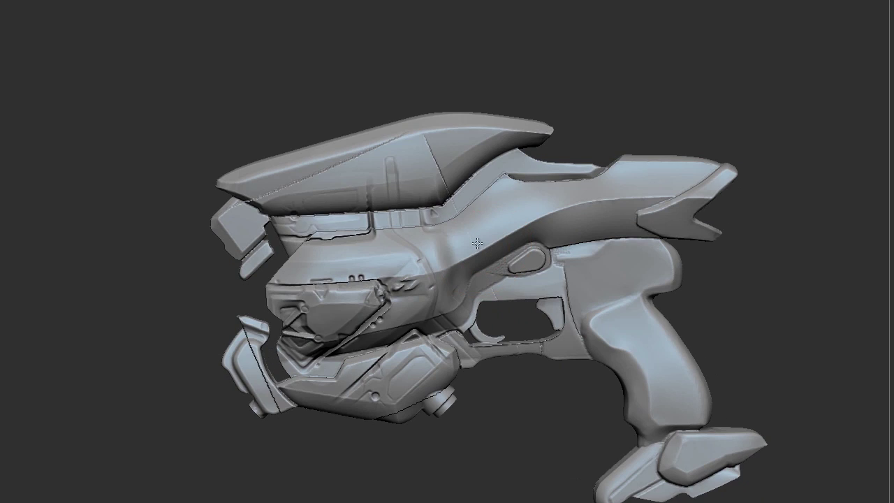
Smooth away the panel lines and leftover surface details on the side of the gun's upper cover.
mouse_move(427, 150)
left_mouse_down()
mouse_move(440, 199)
mouse_move(426, 192)
left_mouse_up()
key("space")
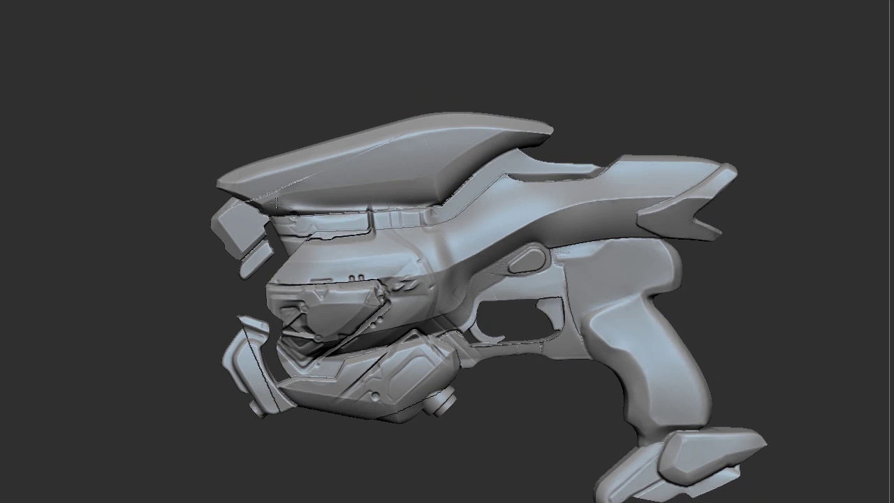
right_click_drag(242, 252, 255, 194)
left_click_drag(254, 194, 478, 138)
mouse_move(477, 137)
right_mouse_down()
mouse_move(535, 121)
mouse_move(488, 180)
mouse_move(483, 154)
right_mouse_up()
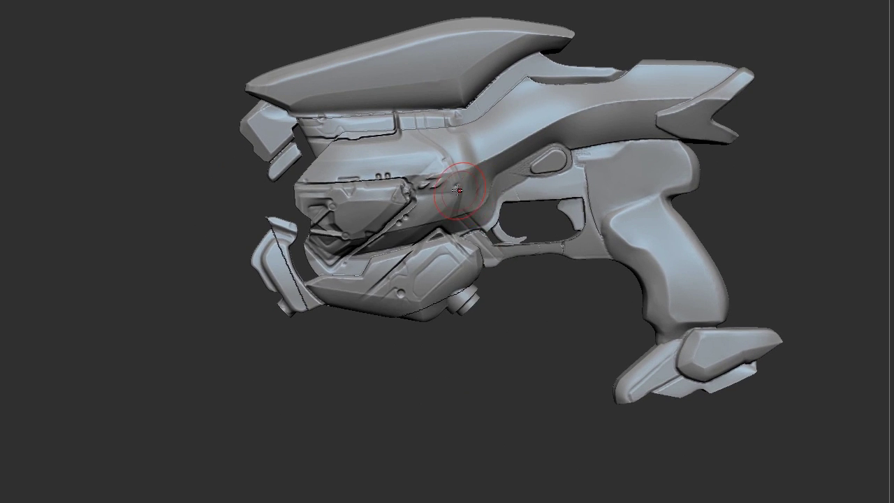
key("space")
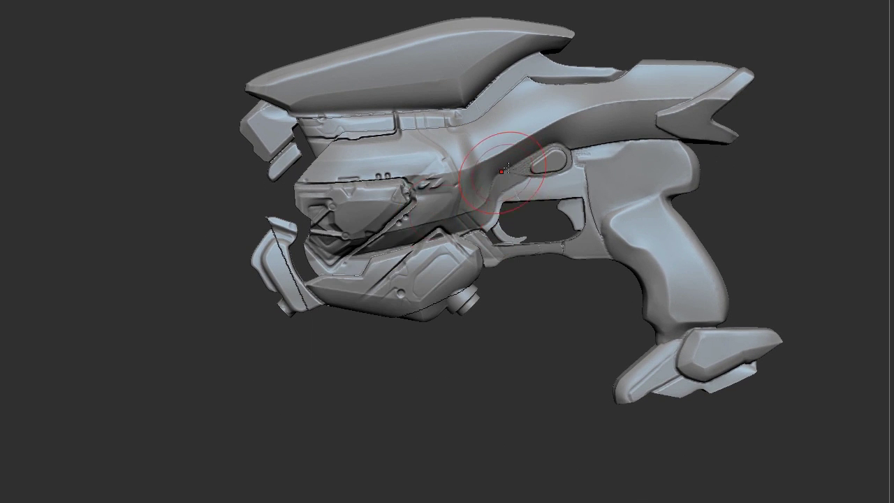
right_click_drag(483, 139, 487, 216)
mouse_move(488, 216)
right_mouse_down("ctrl")
mouse_move(539, 191)
mouse_move(449, 174)
mouse_move(468, 196)
mouse_move(412, 295)
right_mouse_up("ctrl")
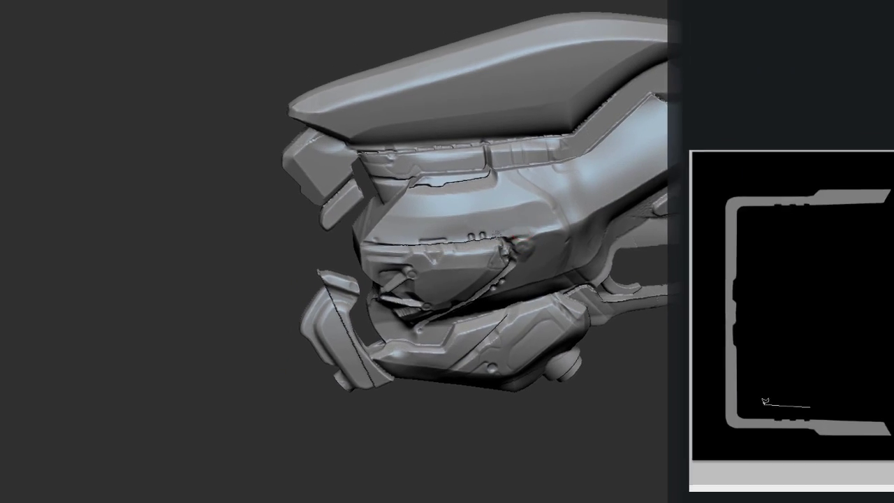
In Photoshop, outline a triangular panel with a notched tip in the frame's lower corner and fill it with grey on a new layer.
left_click(759, 403)
left_click(755, 347)
left_click(762, 346)
left_click(766, 355)
left_click(778, 358)
left_click(811, 407)
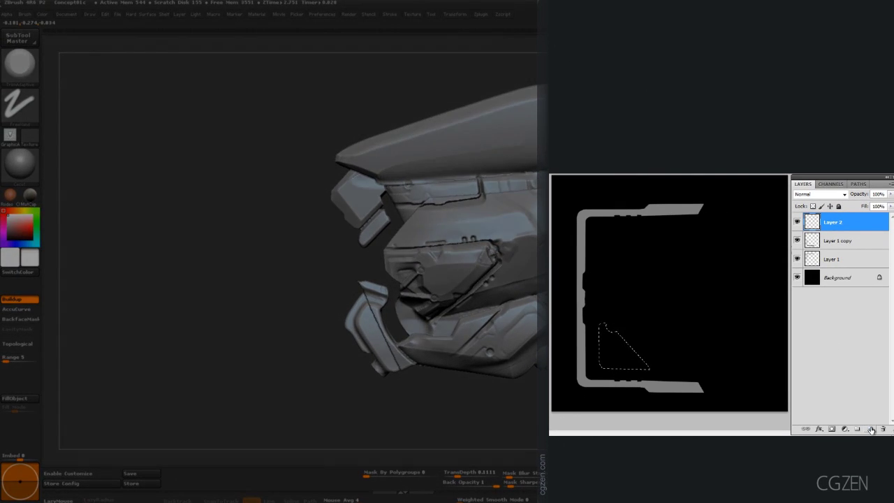
left_click(870, 429)
key("alt+BackSpace")
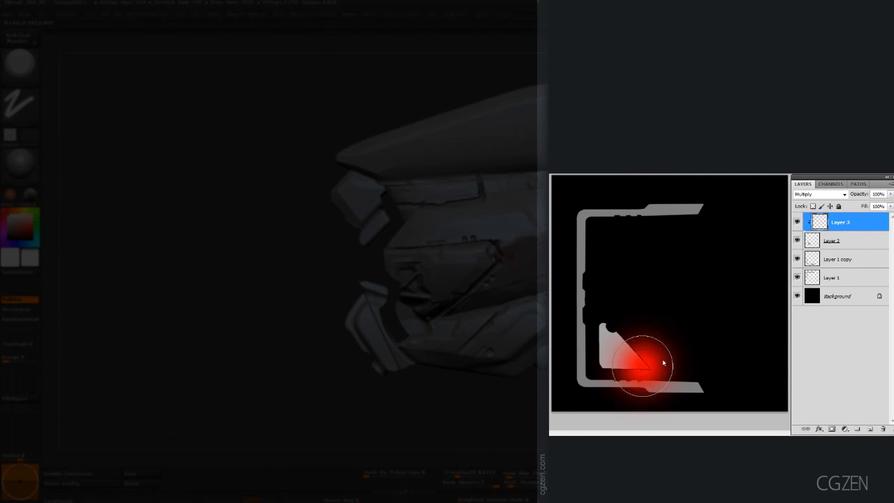
Shade the triangular panel with soft dark and light strokes on clipped layers and give its base layer an Inner Glow.
left_click_drag(638, 365, 558, 380)
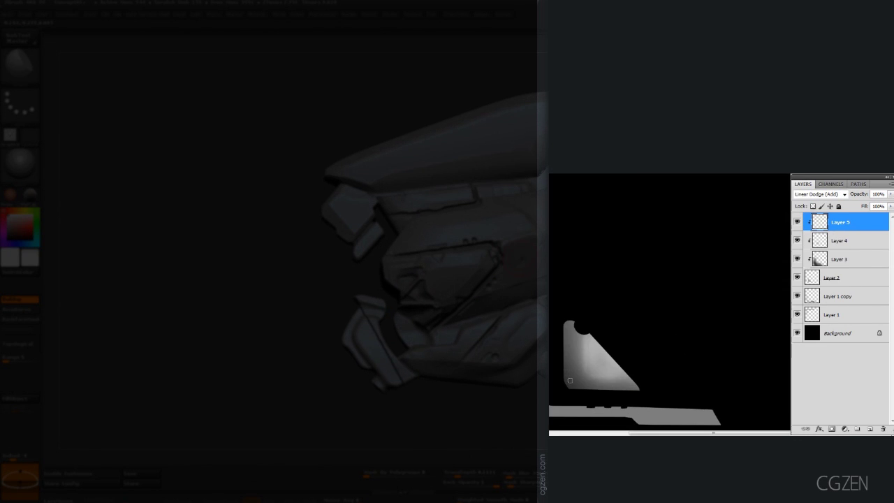
left_click(838, 277)
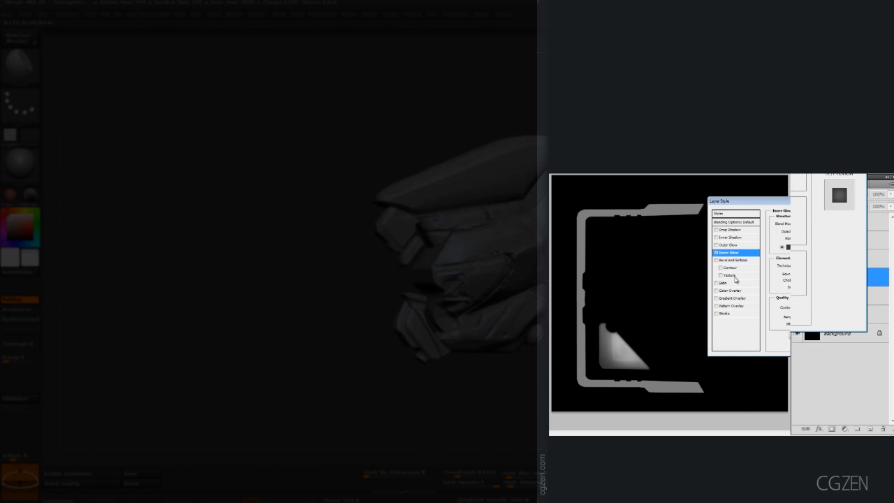
left_click(724, 313)
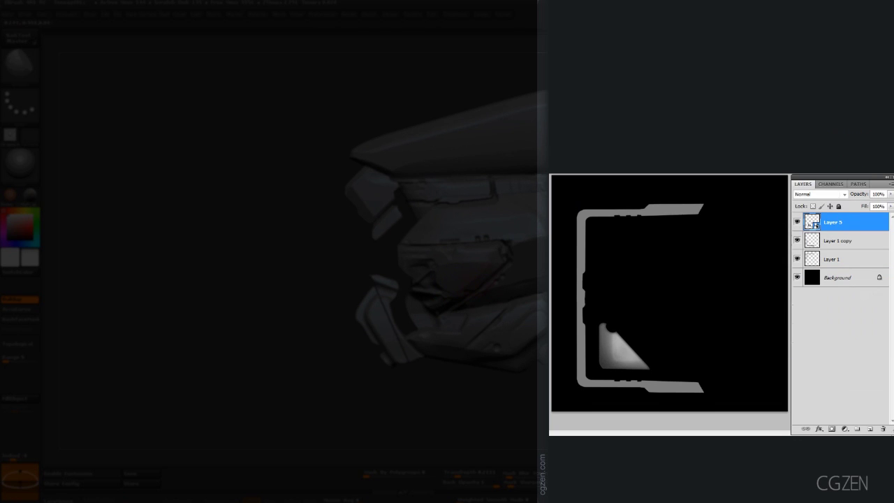
Duplicate the shaded triangular panel and rotate the copy to face the original across the diagonal gap.
key("ctrl+j")
key("ctrl+t")
key("Return")
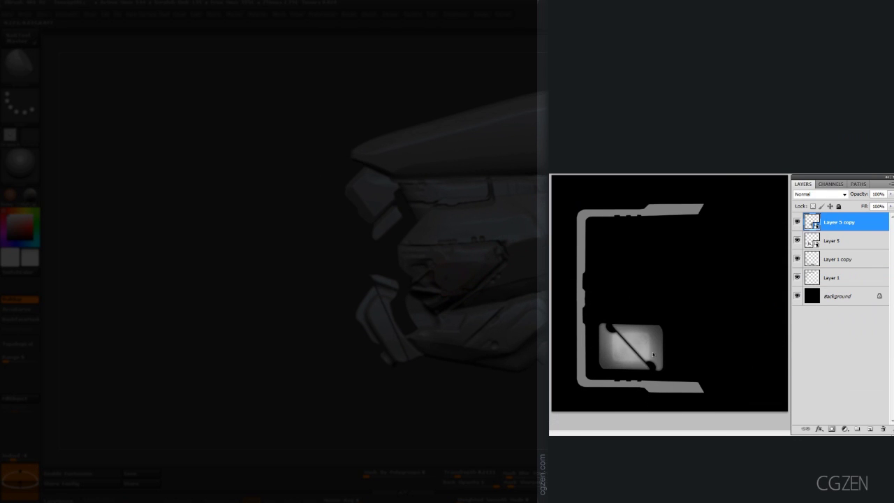
Cut back the outer corner of the paired panels by filling a selected area with a dark shape, and clear the selection.
left_click_drag(612, 325, 674, 377)
key("alt+BackSpace")
key("ctrl+d")
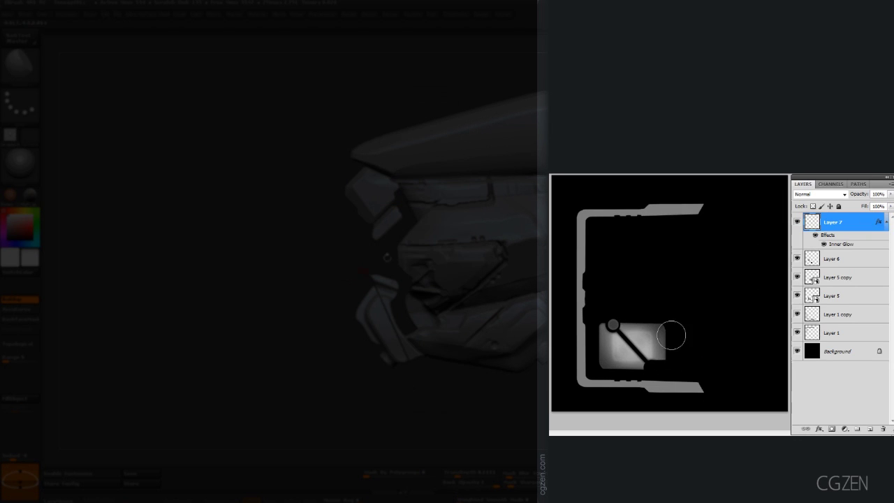
right_click(727, 216)
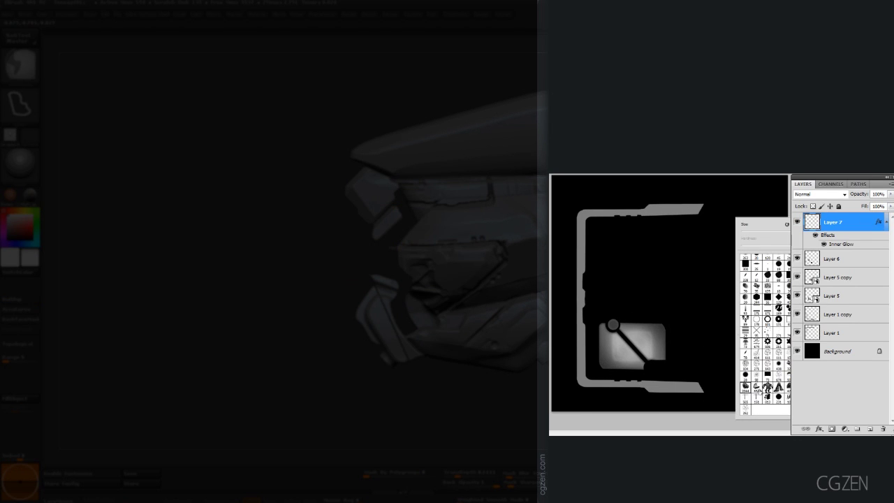
key("Escape")
Paste the merged panel design as a new layer and tune Kaleidoscope 2.1 in Mirror mode to angle 52, horizontal -90 and vertical 4.
key("ctrl+v")
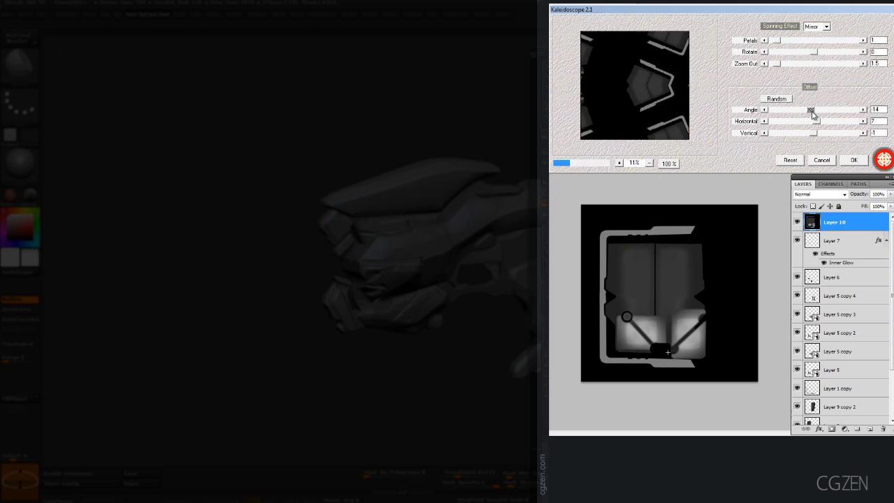
left_click_drag(811, 111, 792, 132)
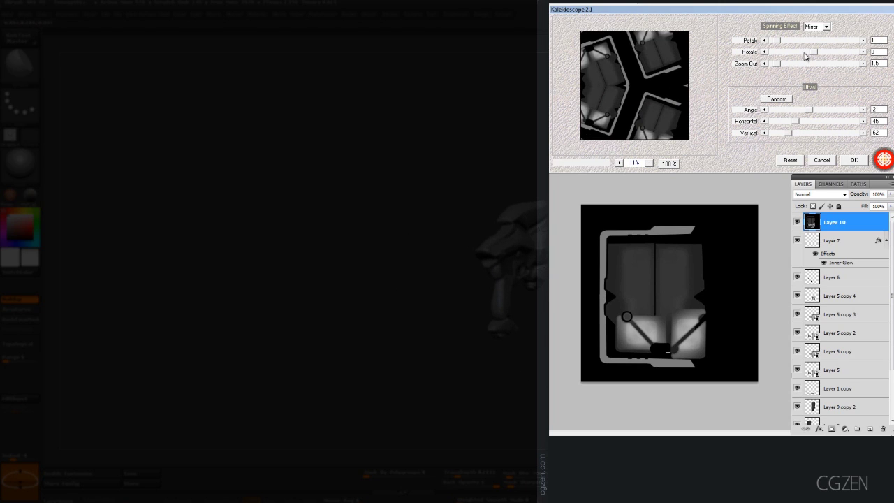
left_click_drag(780, 66, 779, 66)
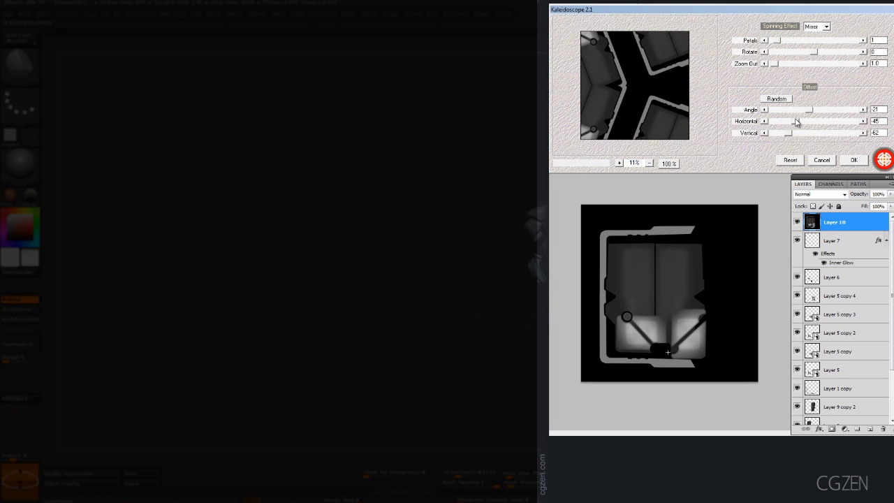
left_click_drag(810, 110, 821, 142)
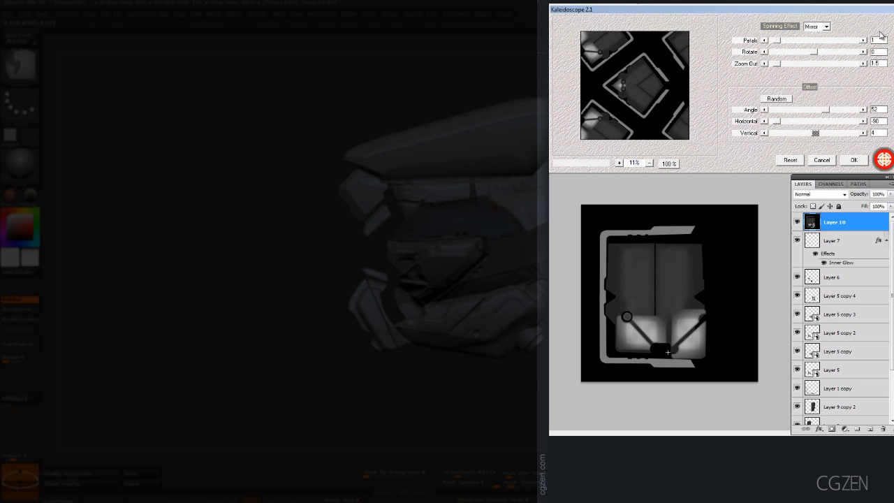
Apply the Kaleidoscope pattern with one petal and randomized, fine-tuned offsets to the pasted layer, and save the document.
left_click(780, 41)
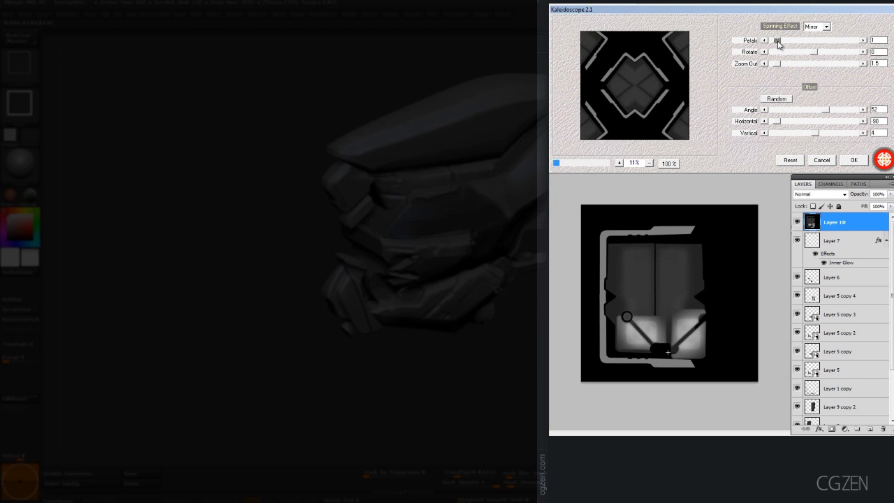
left_click(789, 102)
left_click(789, 102)
left_click(789, 102)
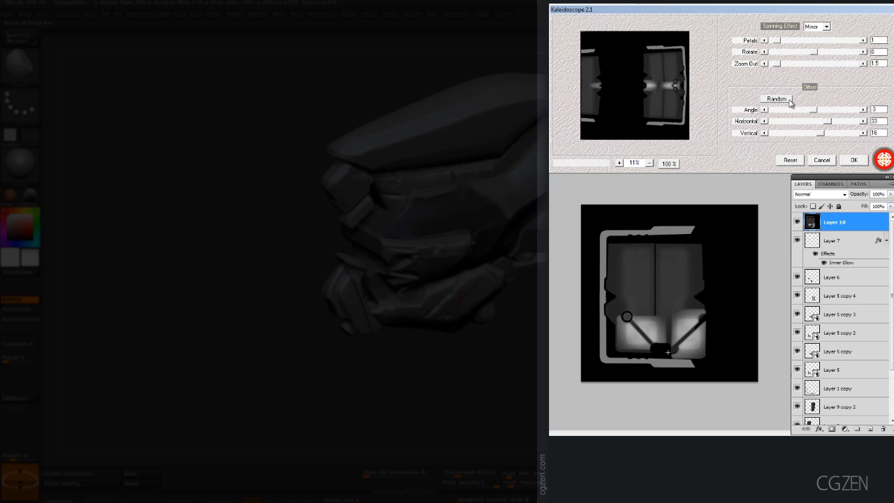
left_click(789, 102)
left_click(789, 102)
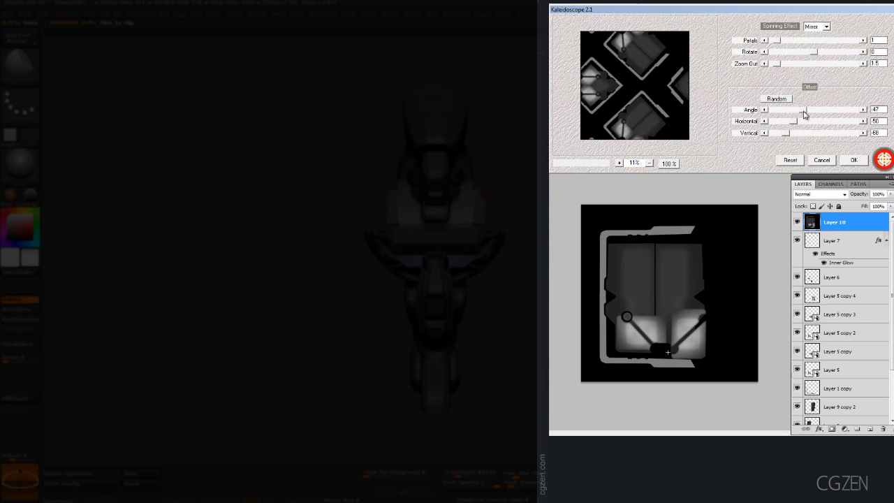
left_click_drag(803, 111, 785, 136)
left_click(850, 162)
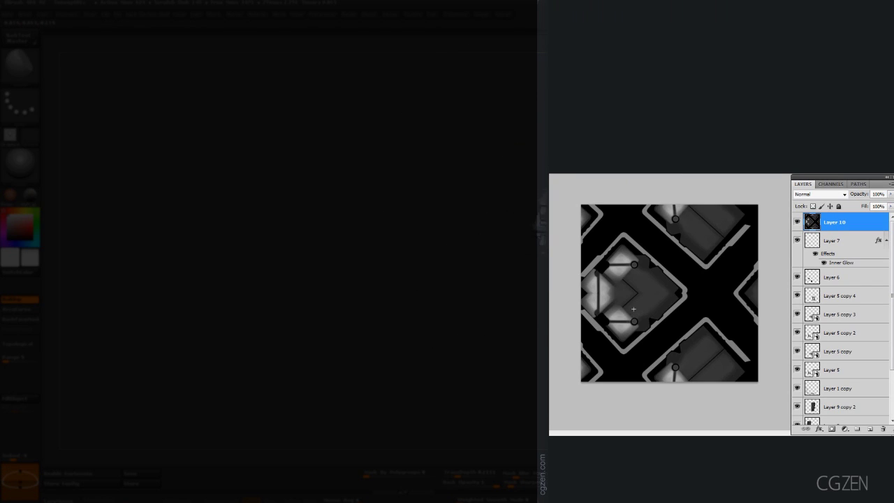
key("ctrl+s")
key("Return")
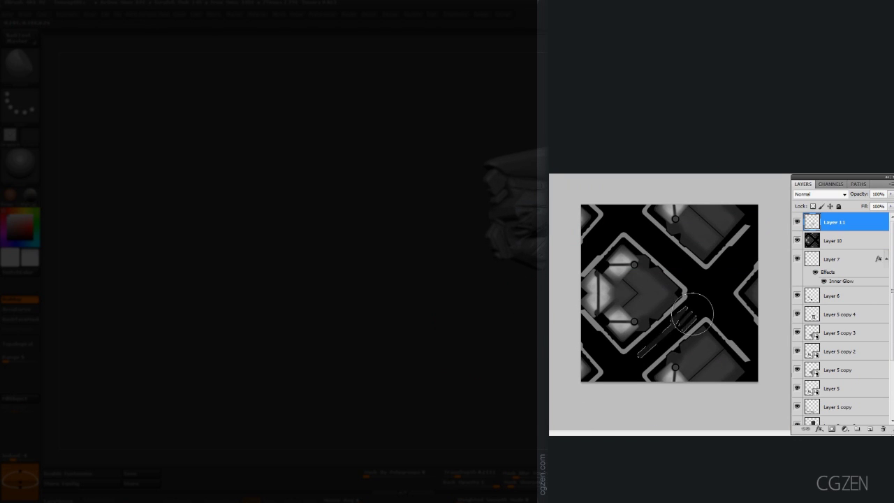
Duplicate the fork-shaped groove detail between the diamonds, move the copy further up the channel and delete its excess part.
key("ctrl+d")
key("ctrl+minus")
key("ctrl+plus")
key("ctrl+j")
key("ctrl+t")
left_click_drag(671, 329, 694, 282)
key("Return")
key("ctrl+plus")
key("ctrl+plus")
key("Delete")
key("ctrl+d")
key("ctrl+minus")
key("ctrl+minus")
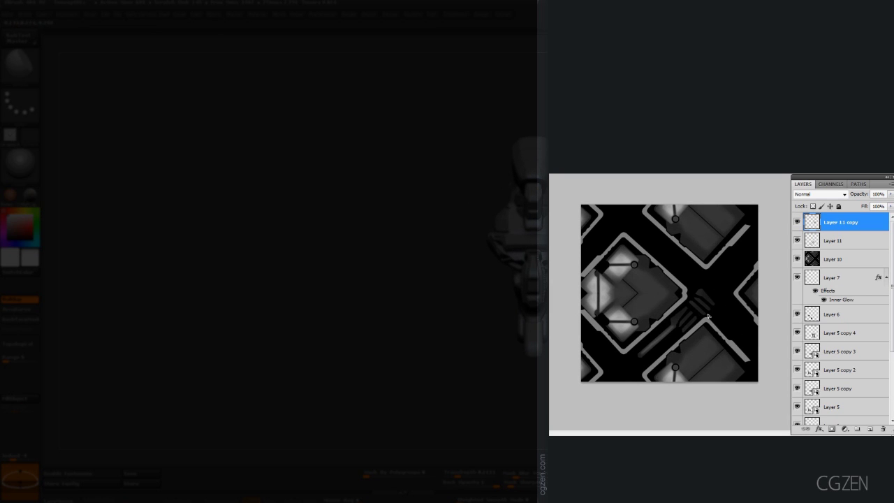
Duplicate the small notch detail to repeat it along the outer edge of the large diamond's frame.
key("ctrl+plus")
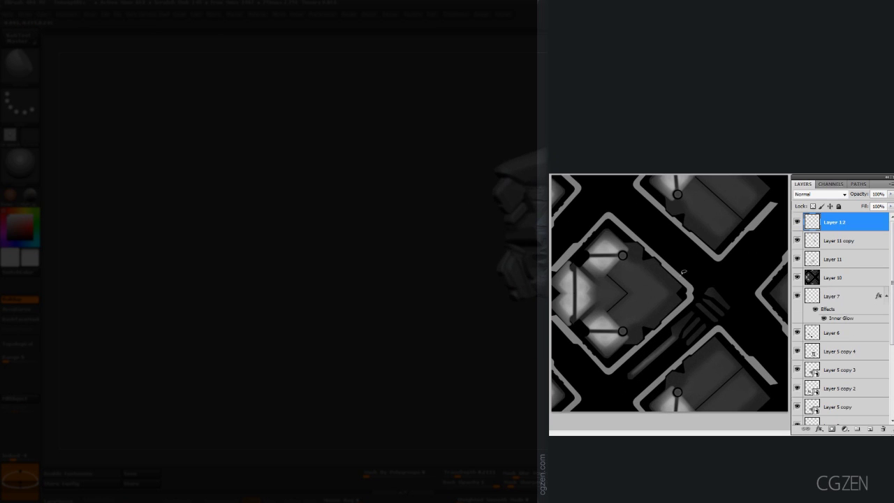
key("ctrl+j")
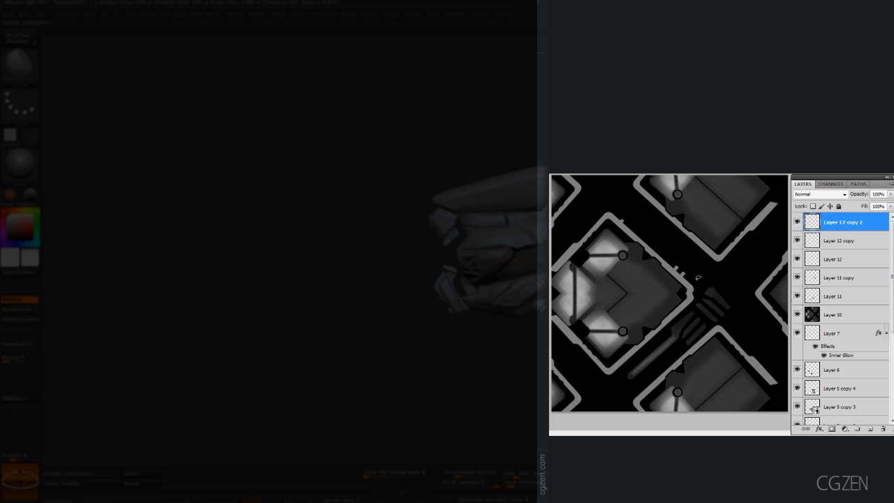
key("ctrl+alt+f")
key("Return")
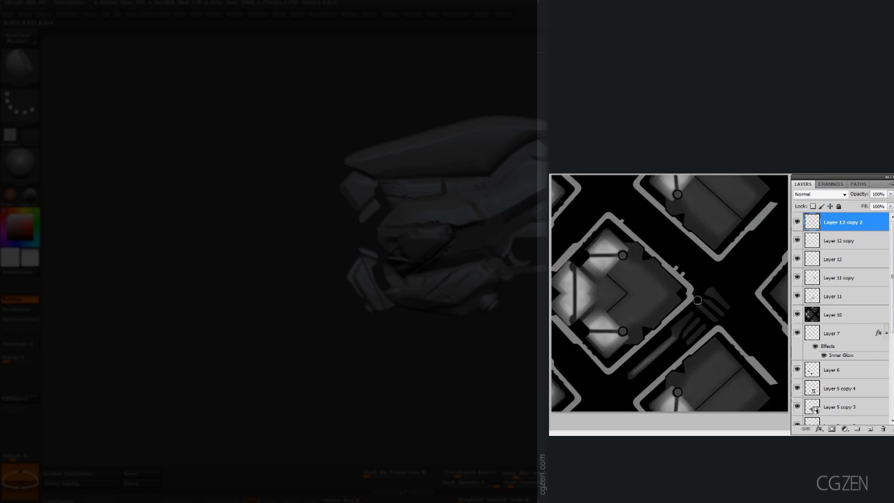
Paint soft light shading over the dark channels around the large diamond in Normal blend mode.
key("ctrl+minus")
left_click(821, 194)
left_click(810, 197)
key("ctrl+plus")
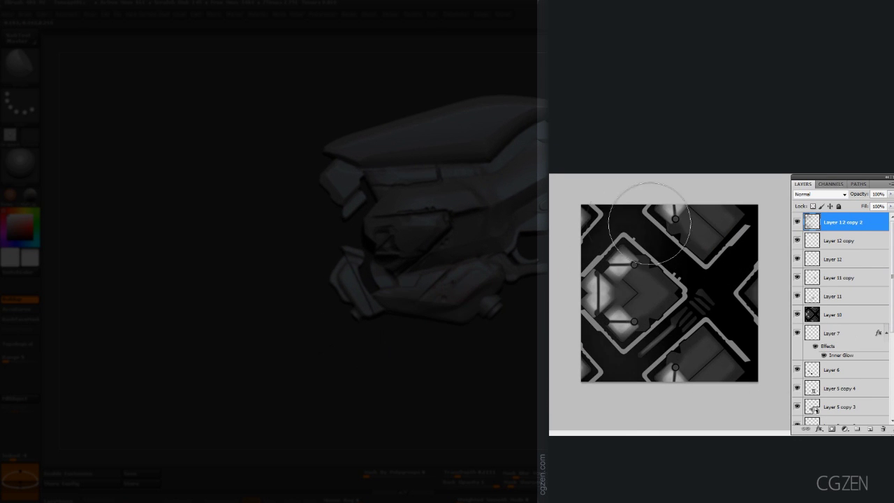
Turn the pattern so the large diamond points upward and brighten its peak on new Linear Dodge (Add) and Color Dodge layers.
left_click(871, 430)
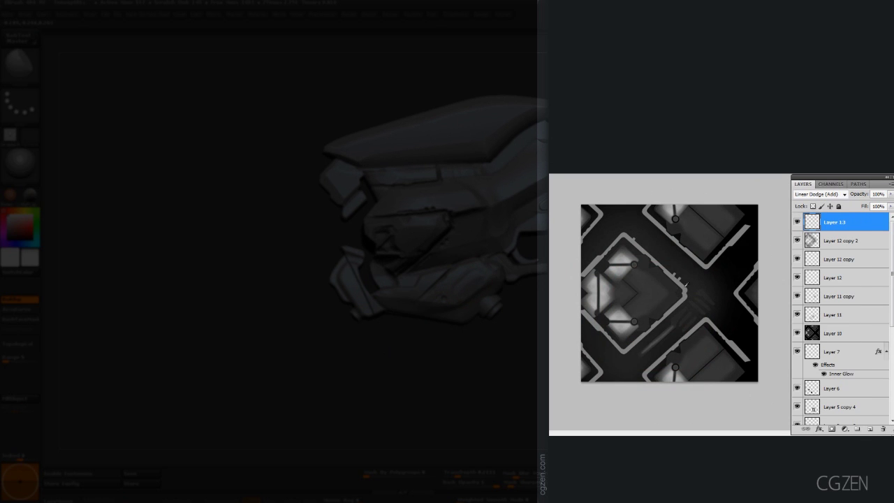
key("shift+alt+w")
key("ctrl+f")
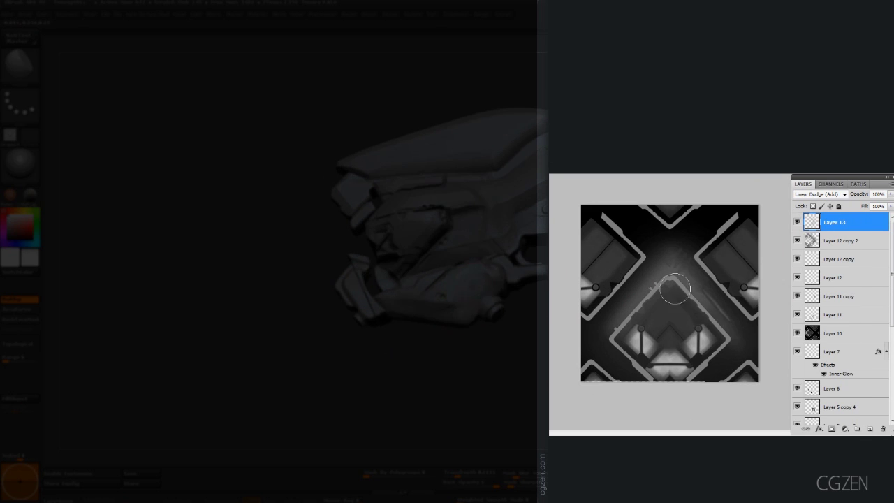
key("ctrl+shift+n")
key("Return")
key("shift+alt+d")
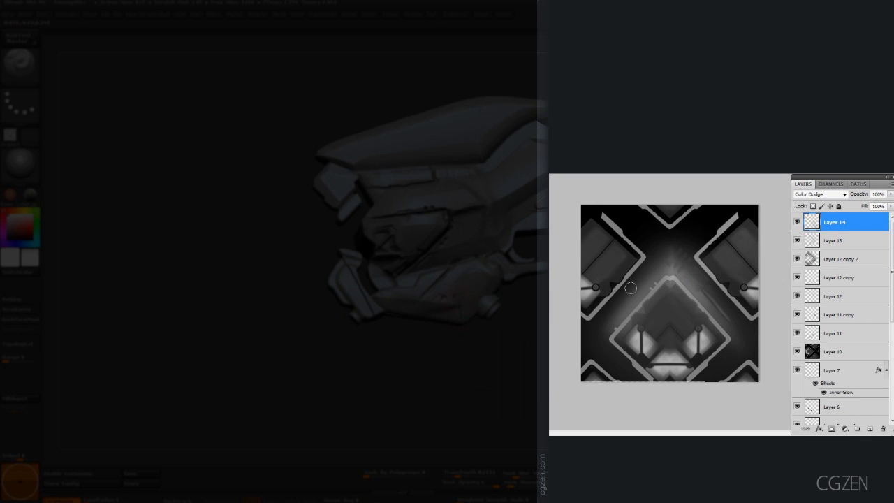
Enlarge the brush and paint dark streaks beside the large diamond's peak on new layers.
key("ctrl+shift+alt+n")
key("bracketright")
key("bracketright")
key("bracketright")
key("bracketright")
key("ctrl+shift+alt+n")
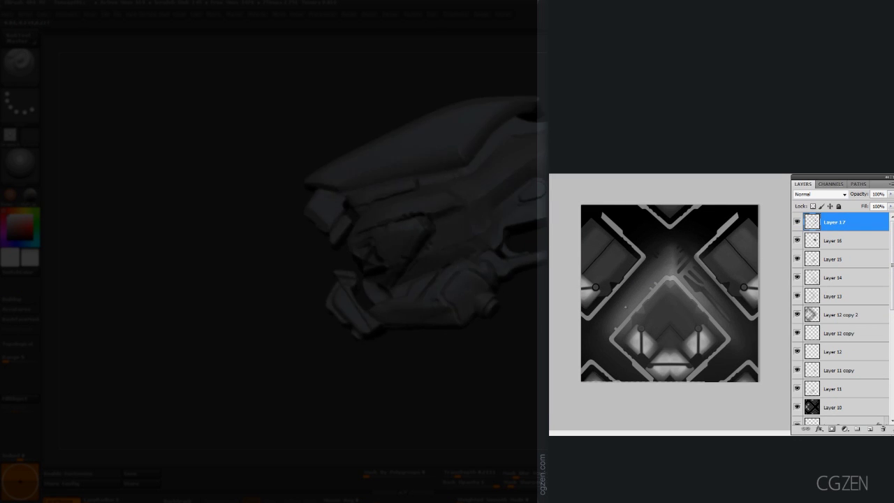
Paint soft light over the upper channels between the diamonds on a new layer in Linear Dodge (Add) mode.
key("ctrl+plus")
key("ctrl+shift+alt+n")
key("Return")
key("ctrl+minus")
left_click(844, 194)
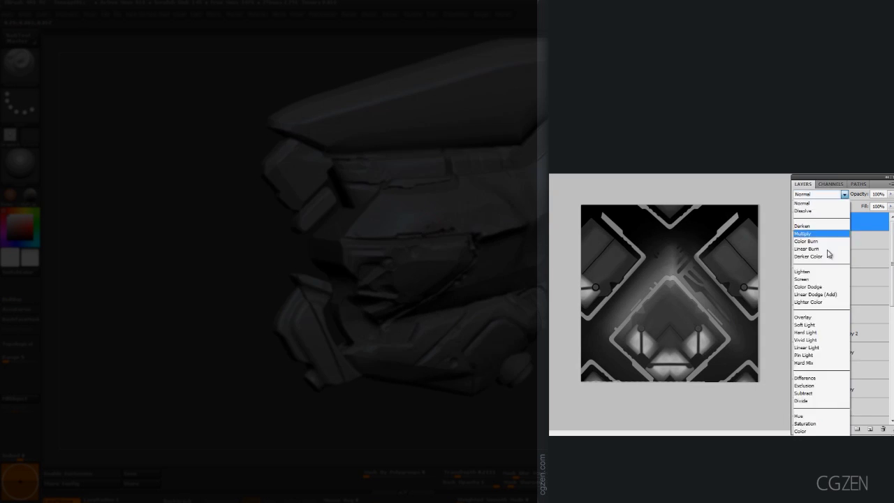
left_click(819, 294)
left_click_drag(738, 231, 692, 231)
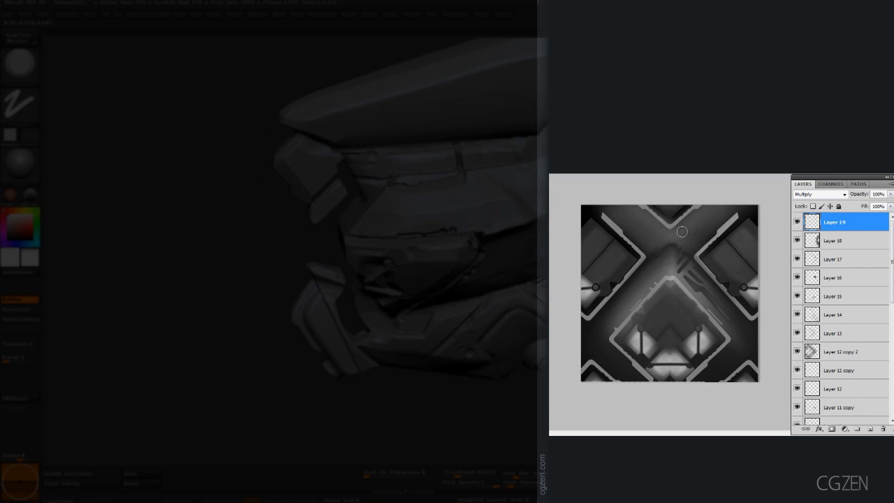
key("Return")
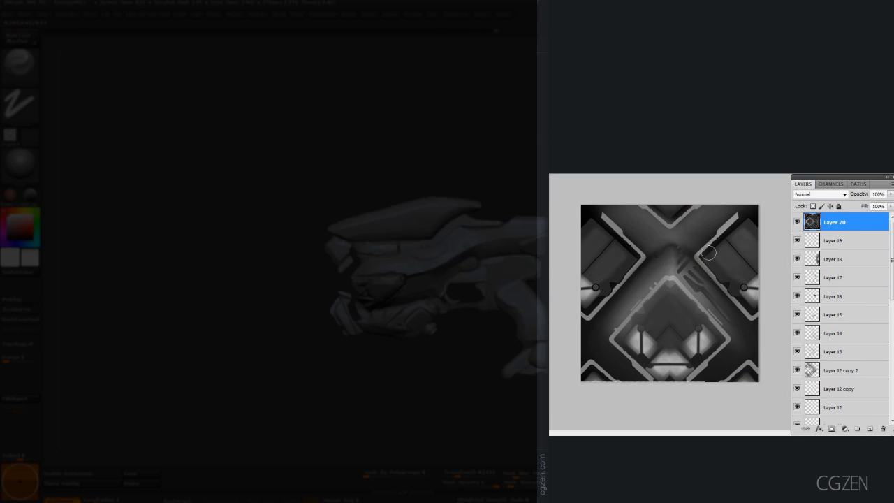
Add Inner Glow and Inner Shadow effects to the bright frames and panels, and group the detail layers.
left_click(788, 247)
left_click(742, 217)
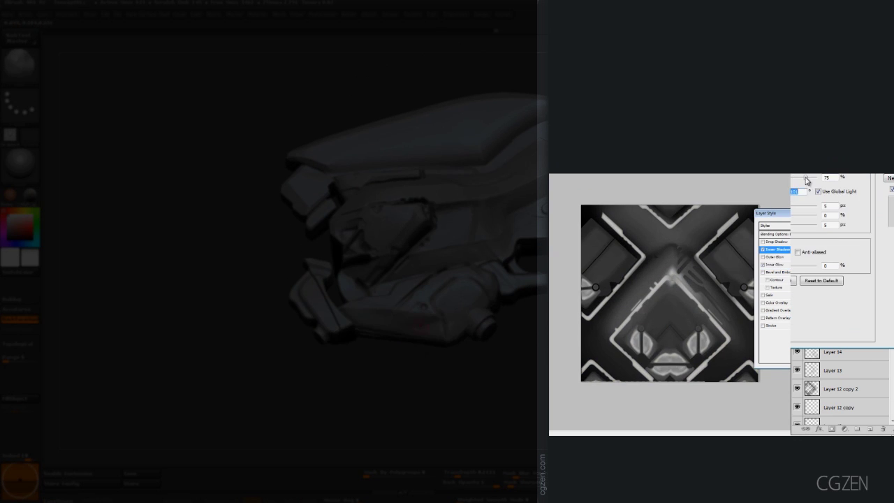
key("Return")
key("Return")
key("ctrl+g")
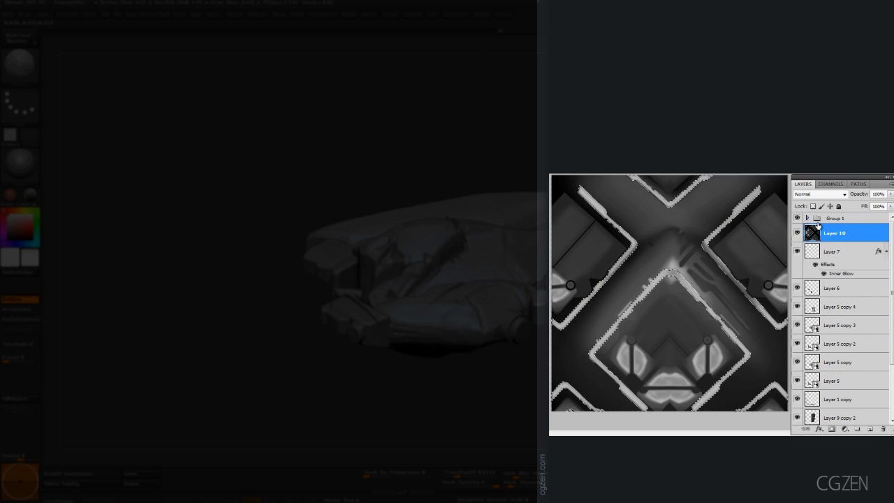
Stamp the visible pattern onto a new layer and mirror it with Kaleidoscope so a tapered panel stands upright in the centre.
key("ctrl+shift+alt+n")
key("shift+alt+m")
scroll(734, 289, "up", 2, "alt")
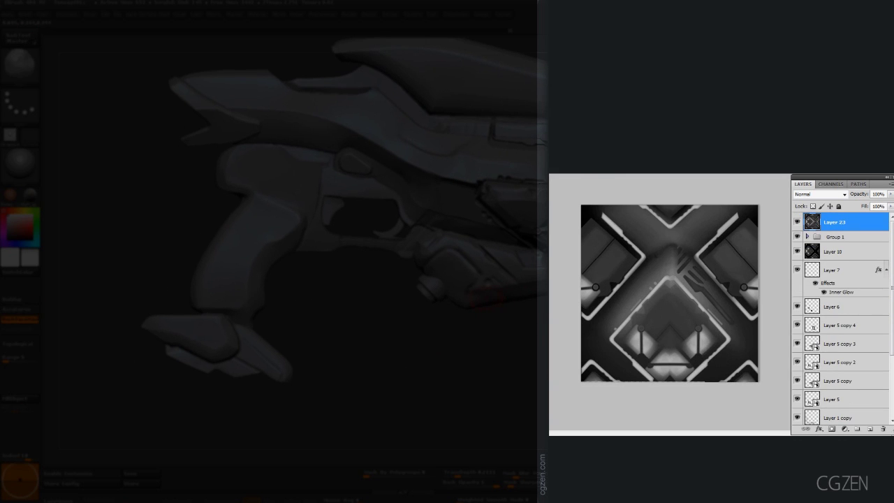
key("ctrl+alt+f")
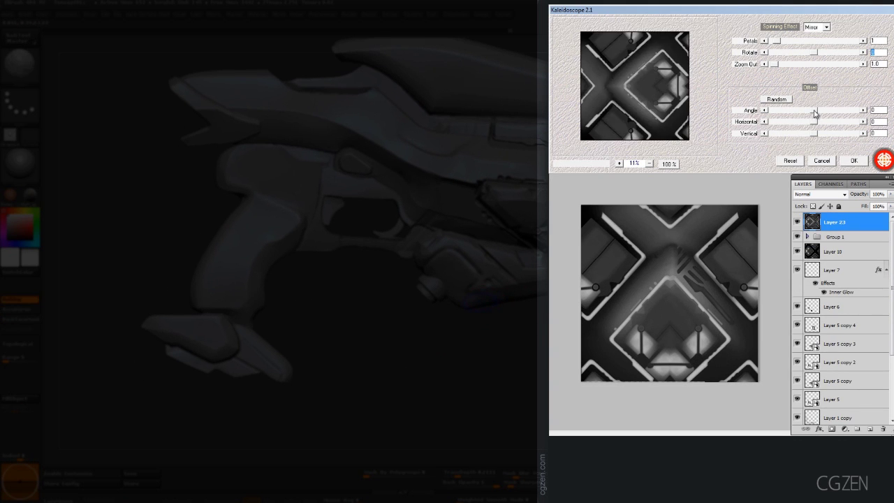
left_click_drag(782, 110, 808, 133)
left_click(853, 161)
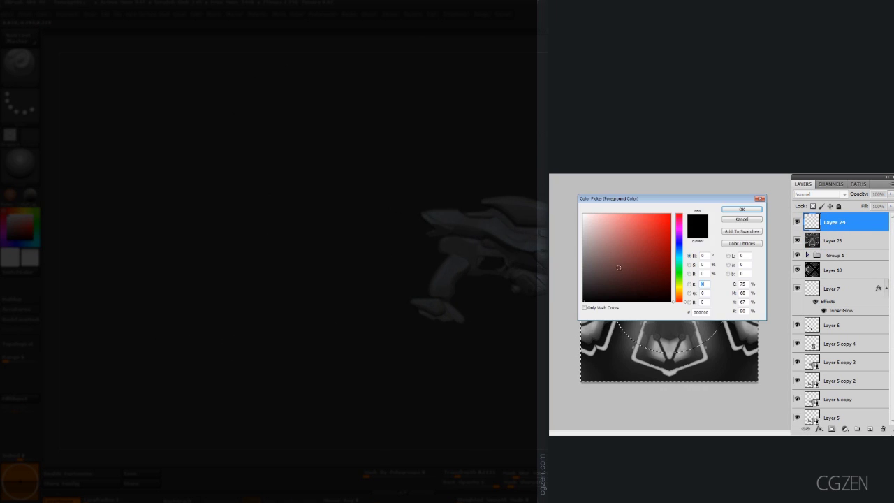
Fill a soft black vignette around the pattern on a new layer and toggle its visibility to compare.
left_click(742, 210)
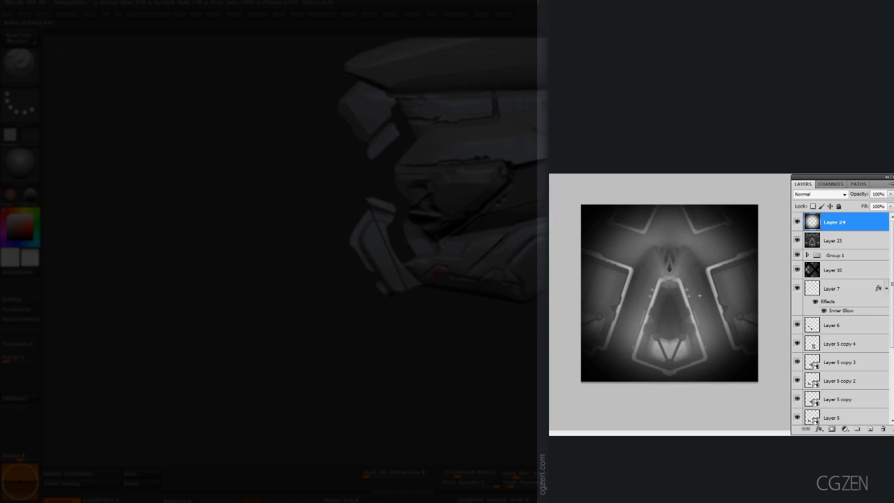
left_click(797, 222)
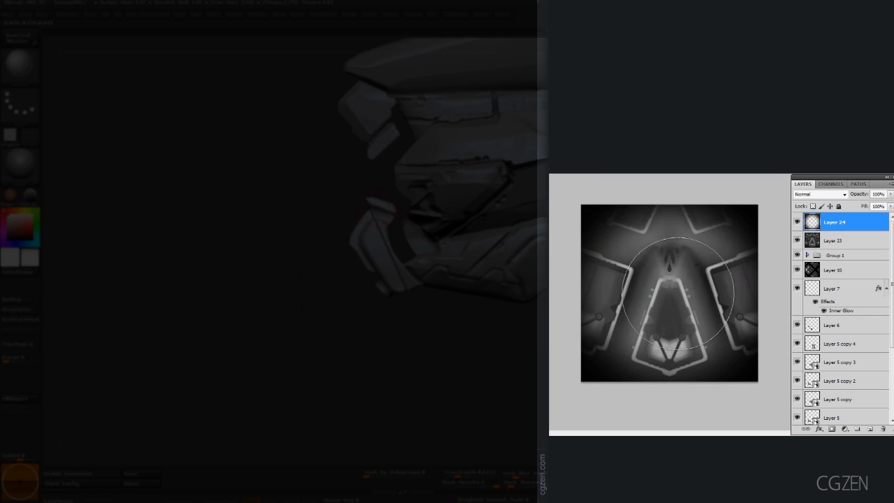
left_click(796, 222)
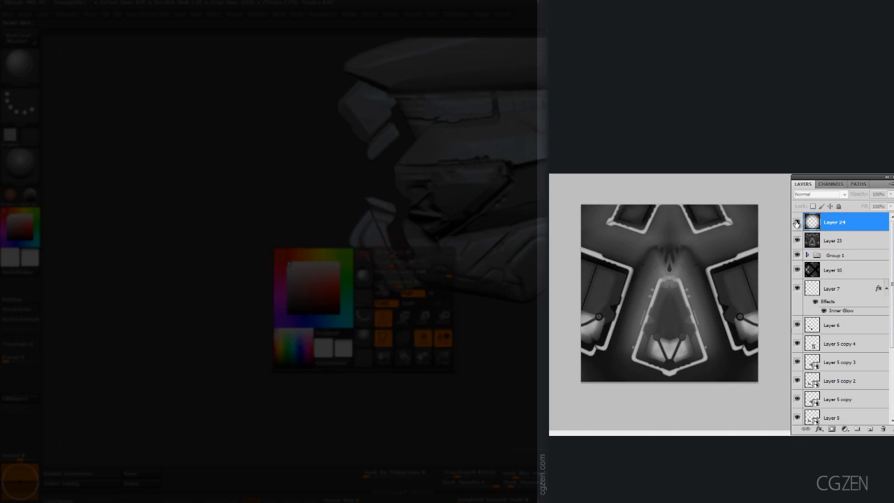
left_click(797, 222, "alt")
left_click(797, 222, "alt")
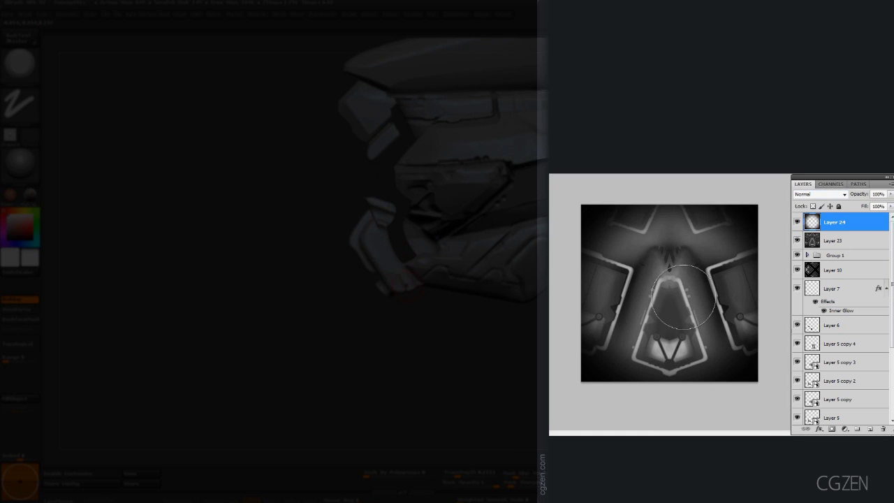
left_click(797, 222)
left_click(797, 222)
left_click(797, 222)
left_click(796, 222)
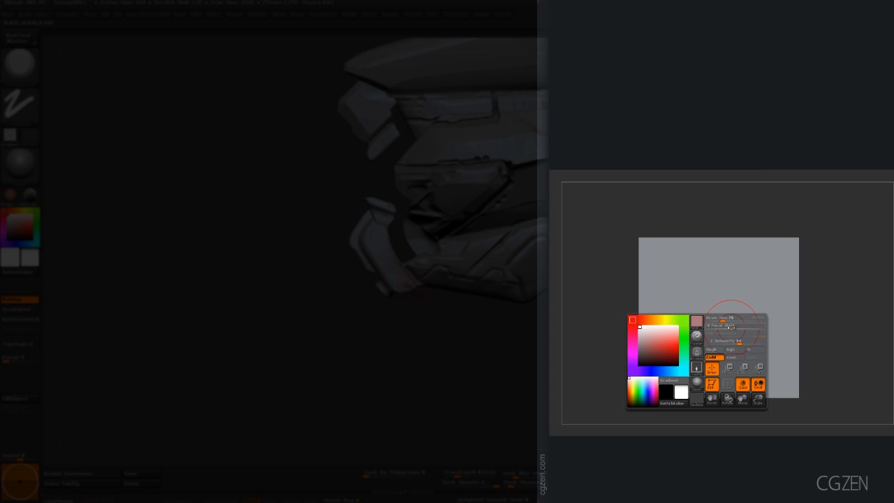
Switch to ZBrush and stamp the finished pattern as relief onto the blank flat plane.
left_click_drag(718, 317, 717, 373)
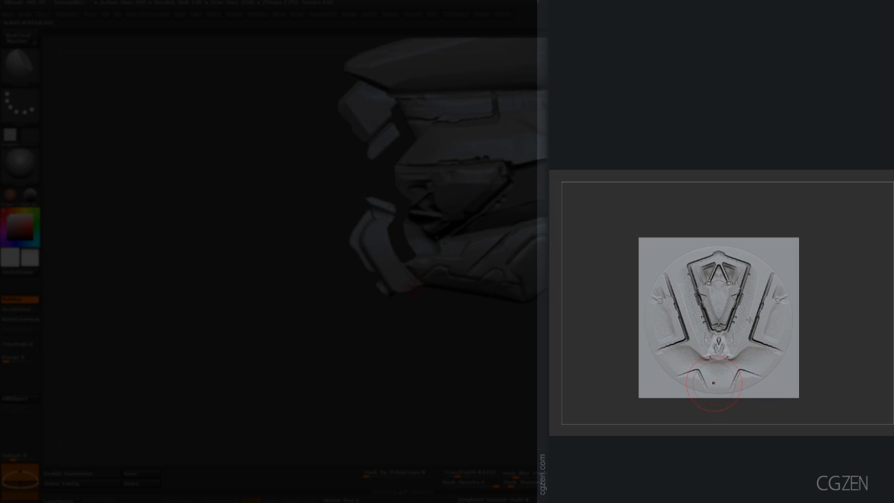
mouse_move(580, 328)
left_mouse_down()
mouse_move(712, 334)
mouse_move(587, 325)
left_mouse_up()
left_click(872, 233)
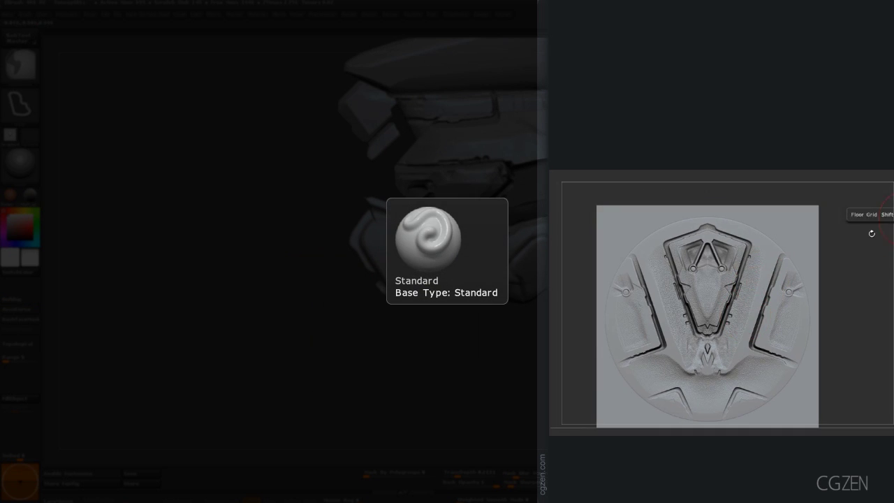
left_click_drag(872, 233, 829, 281)
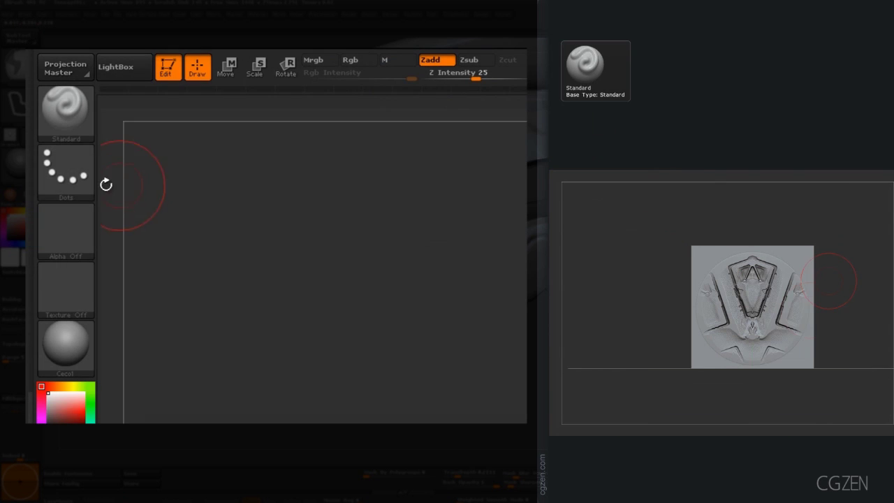
Set the Standard brush to the DragRect stroke and open the import of a custom alpha.
left_click(65, 172)
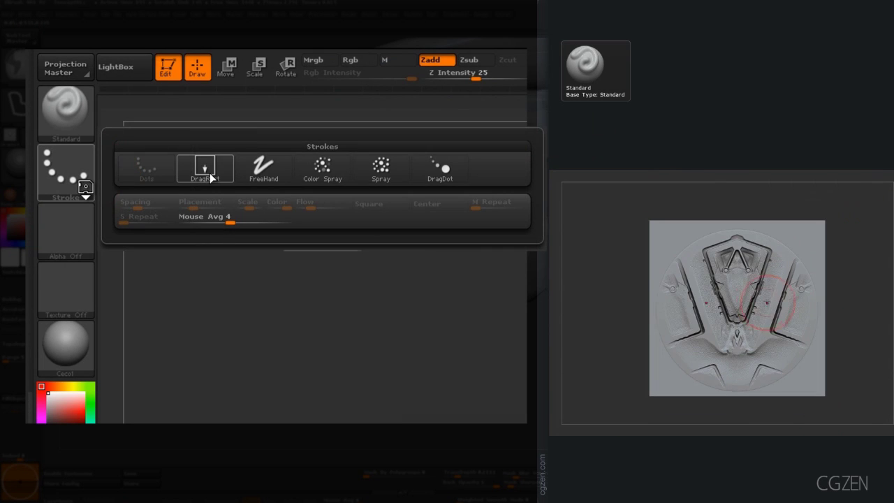
left_click(211, 176)
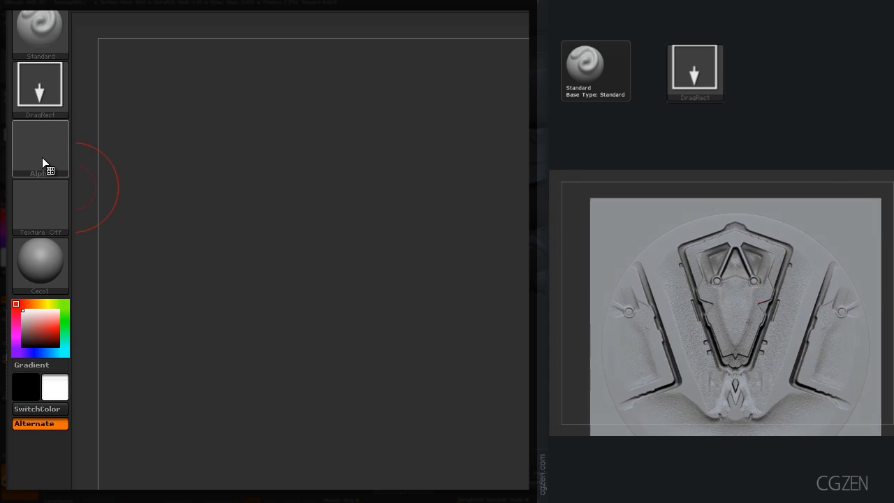
left_click(42, 157)
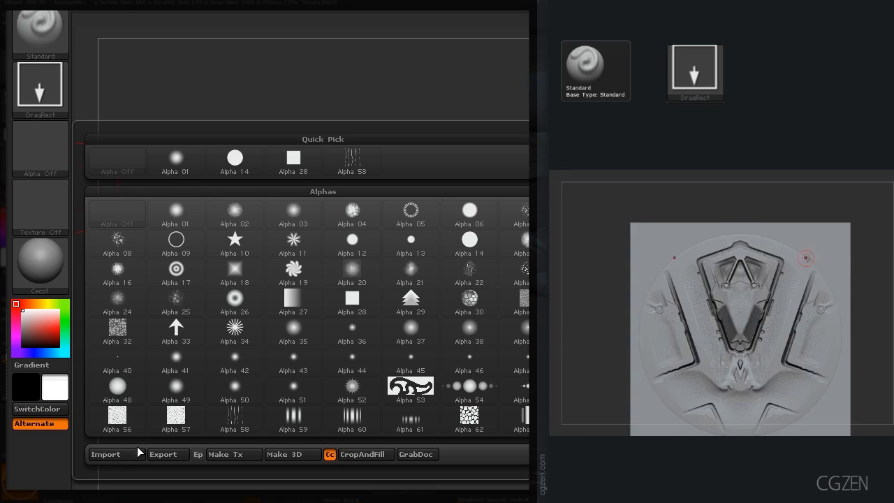
left_click(135, 453)
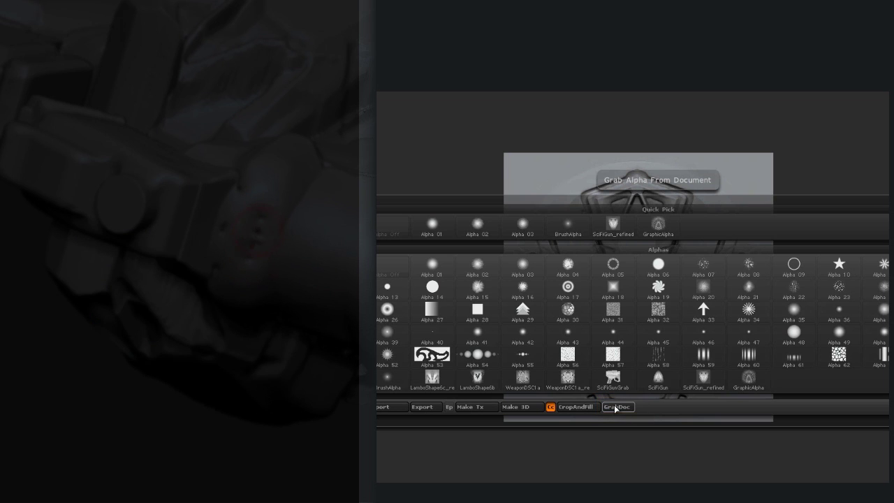
Grab the sculpted plane from the document as a new alpha and compare it with GraphicAlpha.
left_click(615, 406)
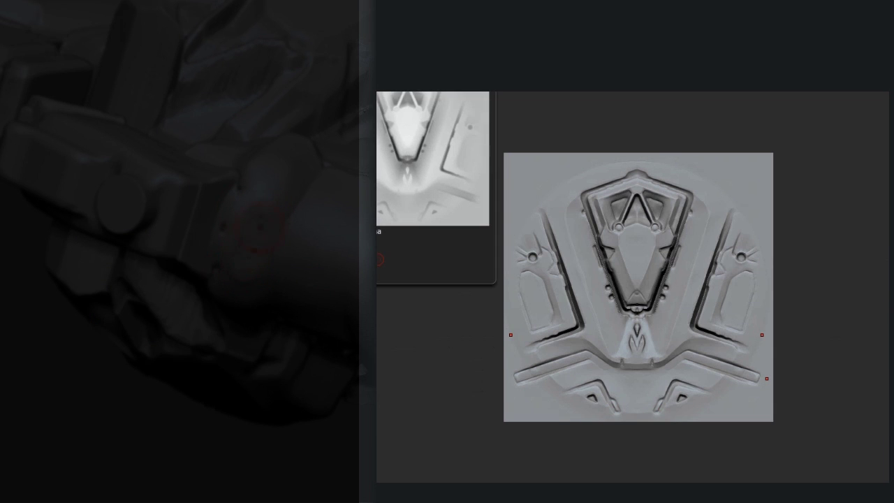
left_click(203, 217)
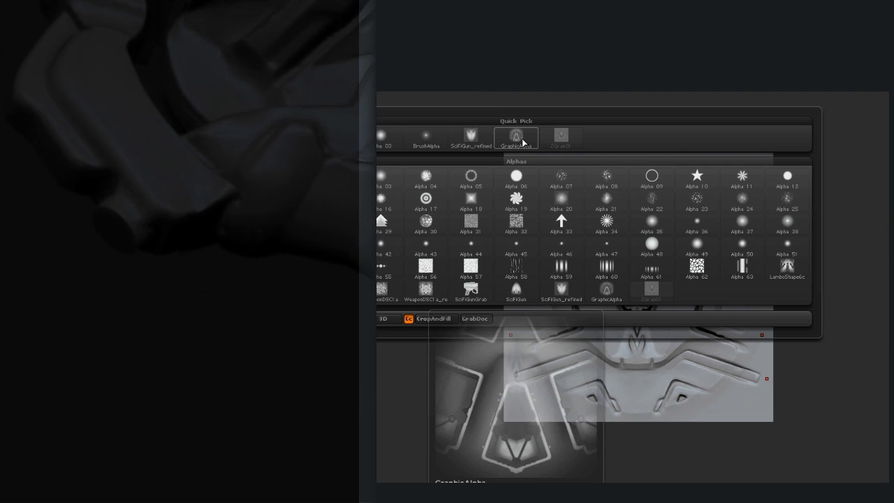
mouse_move(557, 138)
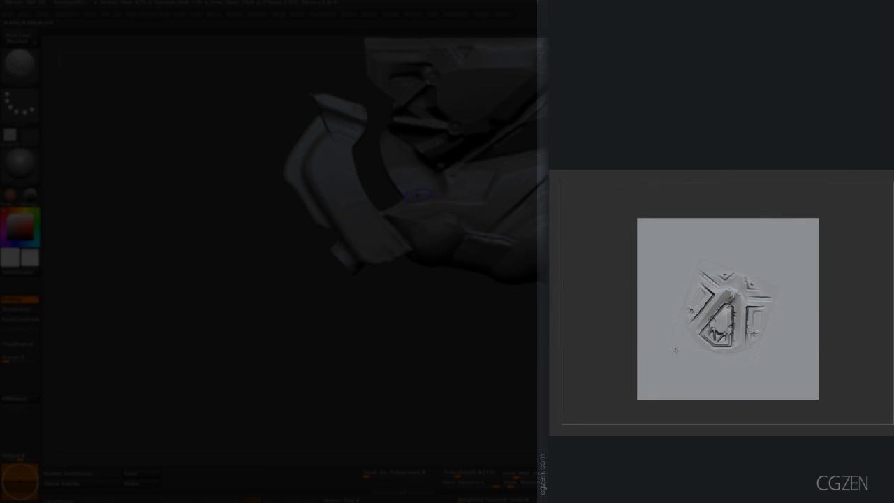
Cover the flat plane with mirrored stamps of the pattern alpha, adjusting the brush settings and undoing trial stamps.
left_click_drag(676, 350, 740, 196)
key("ctrl+z")
key("space")
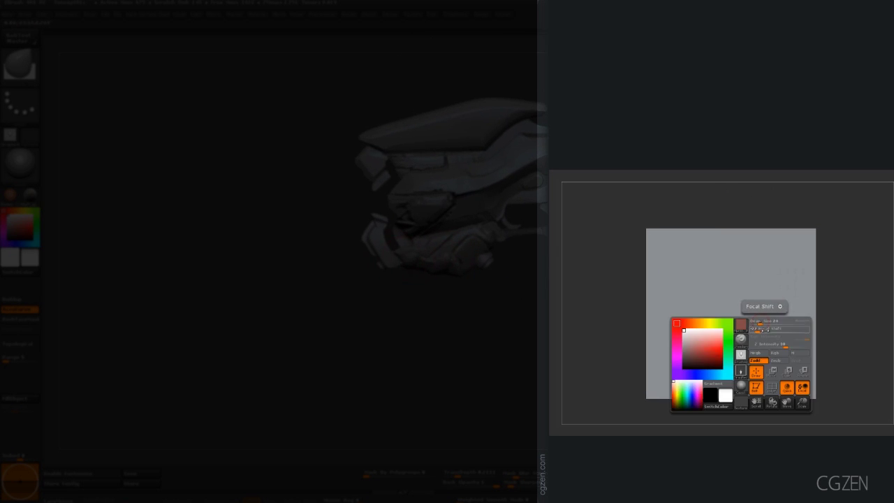
left_click_drag(764, 321, 850, 334)
key("ctrl+z")
key("ctrl+z")
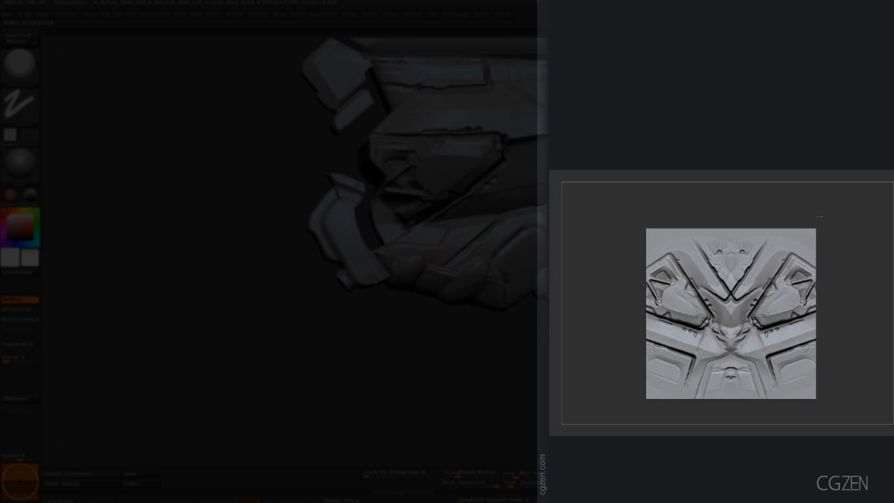
left_click_drag(819, 216, 803, 211)
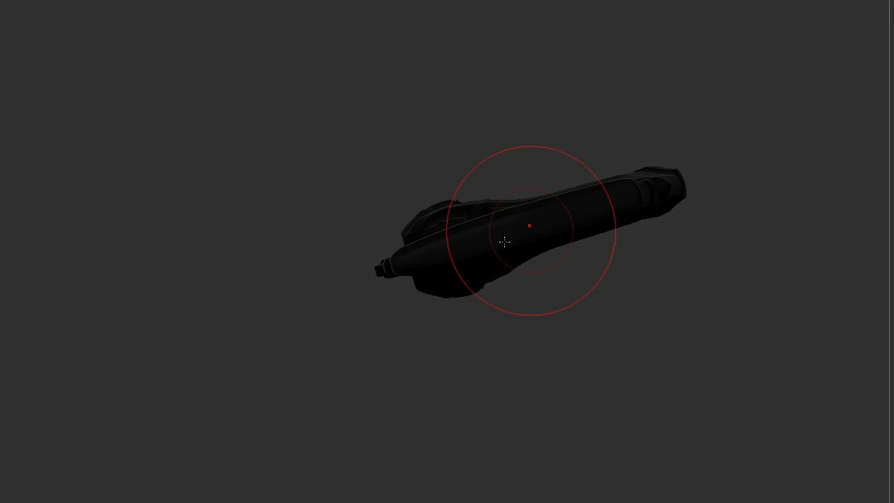
Reshape the gun's flat black silhouette with the Move brush around the lower front parts, the rear and the grip.
mouse_move(436, 310)
left_mouse_down()
mouse_move(517, 159)
mouse_move(454, 167)
mouse_move(480, 298)
mouse_move(510, 307)
mouse_move(561, 200)
mouse_move(551, 281)
mouse_move(482, 239)
mouse_move(542, 179)
mouse_move(615, 134)
mouse_move(476, 151)
mouse_move(542, 139)
mouse_move(595, 196)
mouse_move(265, 146)
mouse_move(399, 267)
mouse_move(389, 314)
mouse_move(433, 324)
mouse_move(407, 305)
mouse_move(404, 333)
mouse_move(329, 369)
mouse_move(489, 286)
mouse_move(593, 349)
mouse_move(398, 337)
left_mouse_up()
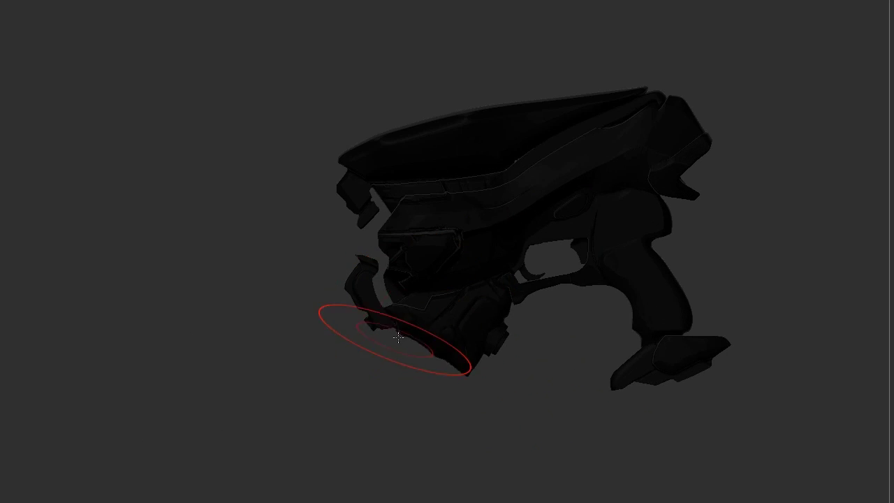
mouse_move(469, 392)
left_mouse_down()
mouse_move(481, 375)
mouse_move(451, 370)
mouse_move(401, 314)
mouse_move(372, 331)
mouse_move(445, 277)
mouse_move(349, 319)
left_mouse_up()
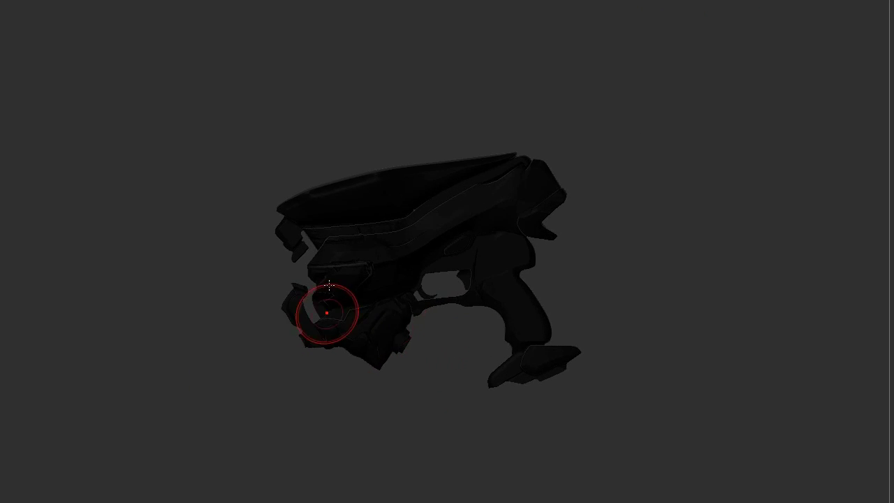
left_click_drag(328, 285, 287, 332, "alt")
left_click_drag(504, 286, 486, 320, "alt")
left_click_drag(478, 427, 477, 401, "alt")
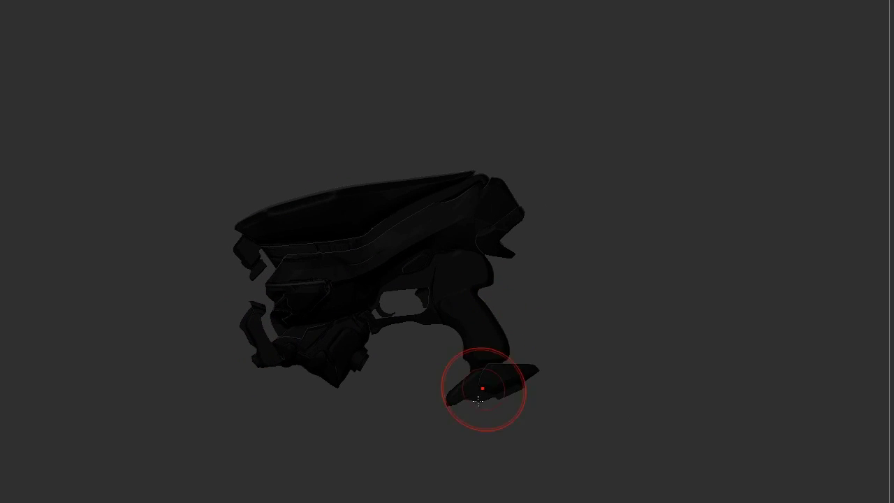
mouse_move(409, 340)
left_mouse_down()
mouse_move(527, 375)
mouse_move(528, 383)
mouse_move(505, 391)
mouse_move(494, 344)
mouse_move(517, 308)
mouse_move(543, 294)
mouse_move(557, 374)
mouse_move(542, 347)
mouse_move(555, 340)
left_mouse_up()
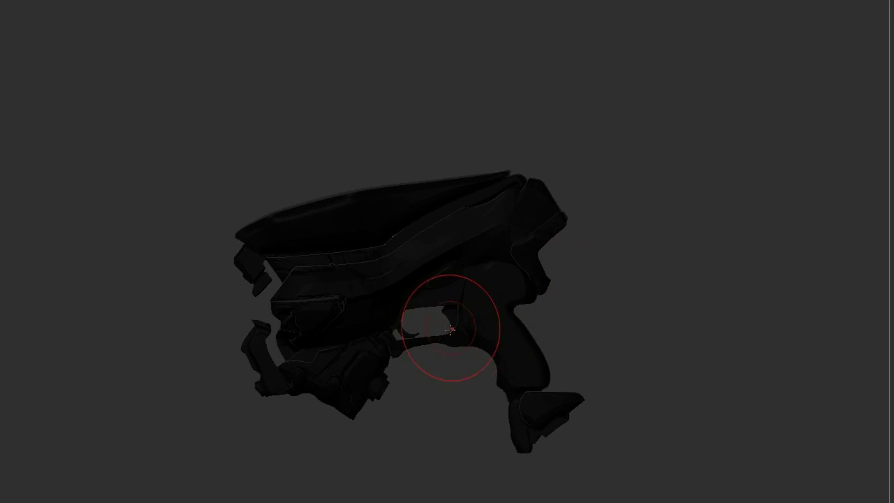
mouse_move(486, 393)
left_mouse_down("alt")
mouse_move(545, 293)
mouse_move(465, 343)
mouse_move(541, 293)
left_mouse_up("alt")
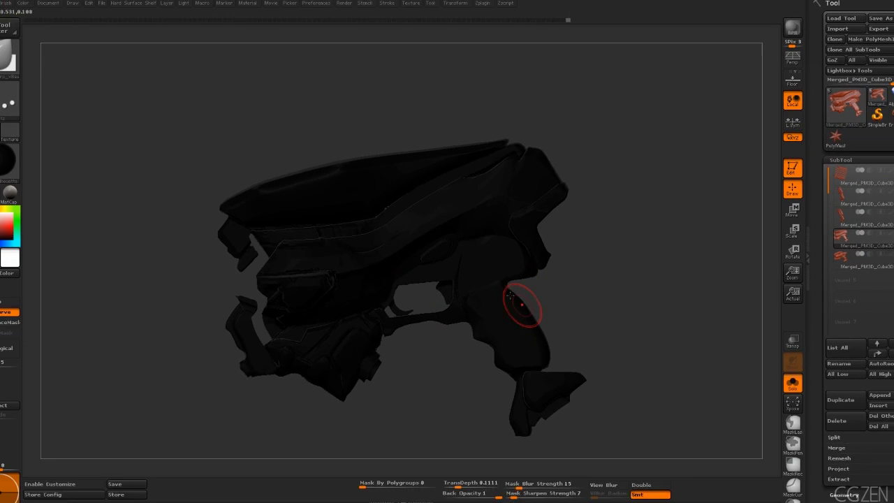
Return the gun to a grey material and pull the top shell's sides outward into pointed corners.
left_click(19, 164)
left_click_drag(467, 256, 488, 243, "shift")
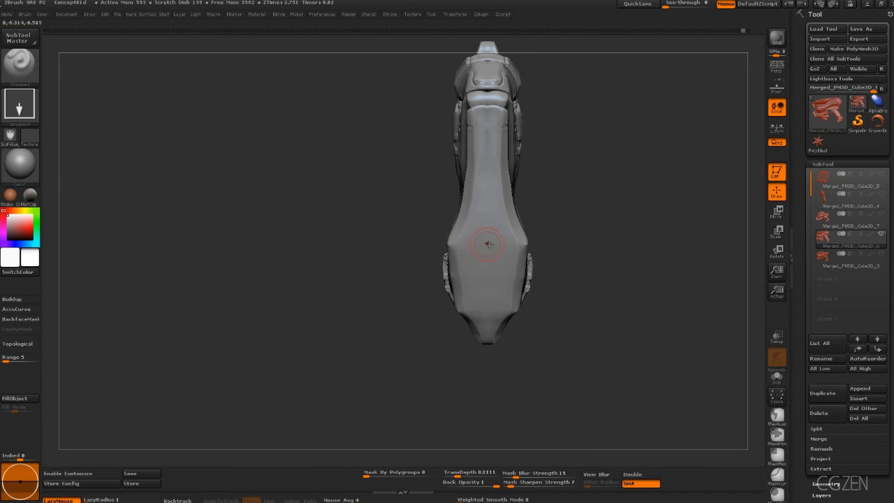
mouse_move(490, 146)
left_mouse_down()
mouse_move(552, 281)
mouse_move(509, 253)
left_mouse_up()
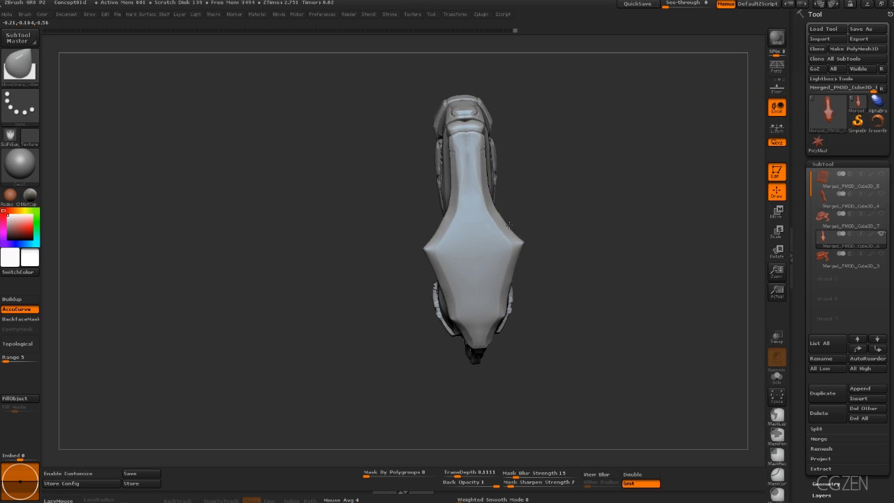
Stamp mirrored panel detail on the top shell's wide area with the SciFiGun alpha, undoing and redoing stamps to compare.
key("ctrl+z")
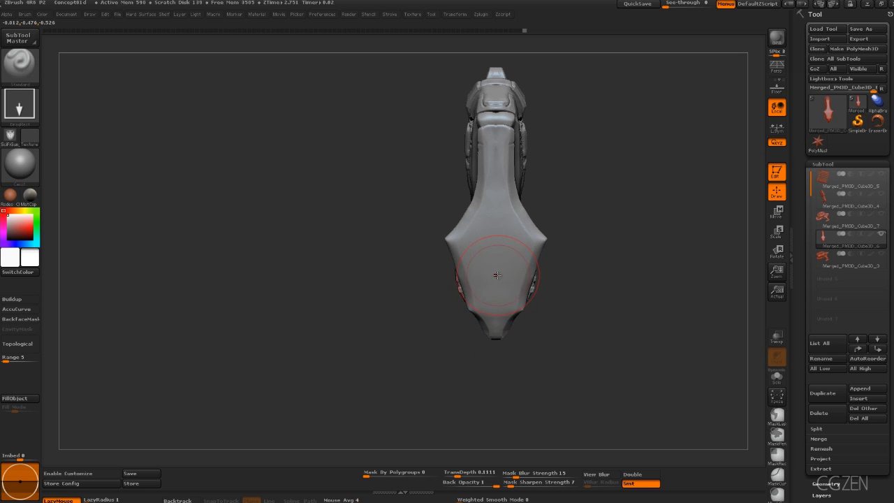
key("ctrl+z")
key("ctrl+z")
key("ctrl+z")
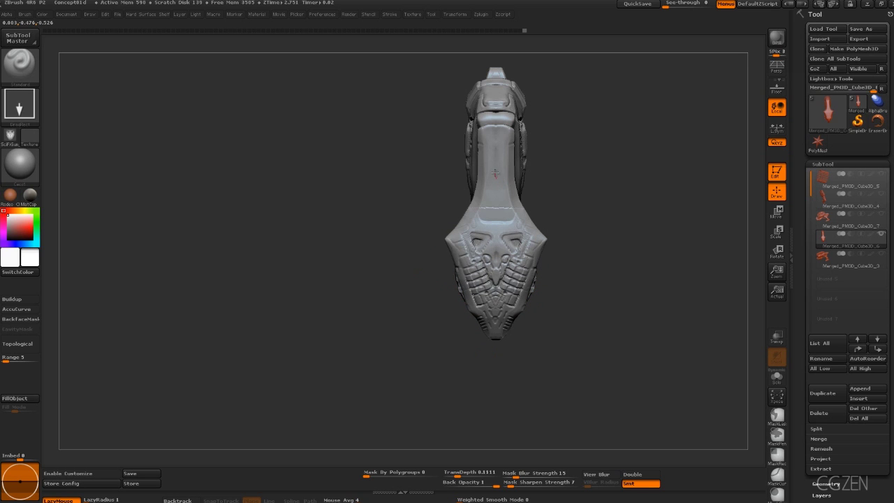
key("ctrl+shift+z")
key("ctrl+shift+z")
key("ctrl+shift+z")
key("ctrl+shift+z")
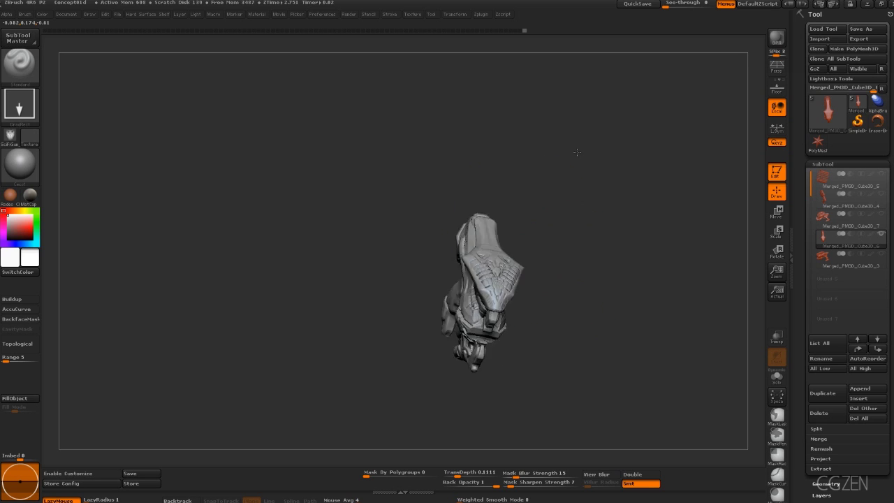
key("ctrl+shift+z")
key("ctrl+shift+z")
key("ctrl+shift+z")
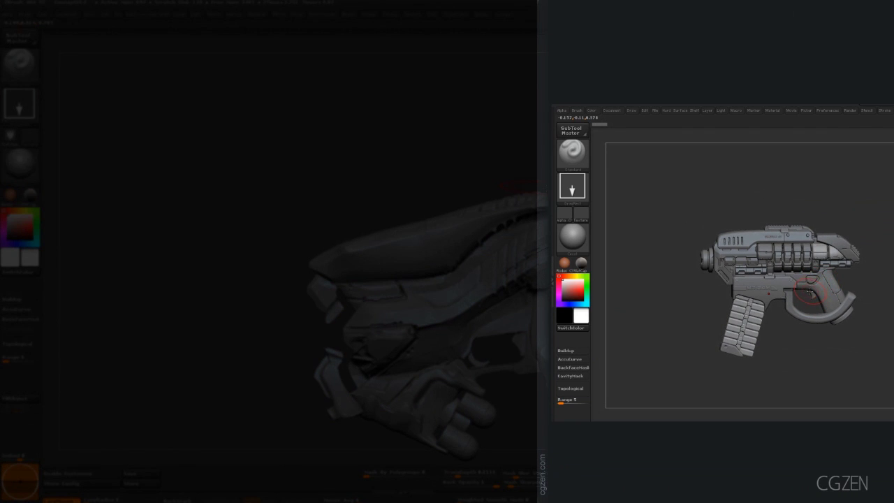
Resize the document to 2048 by 2048 and redraw the detailed pistol on the new canvas.
left_click(612, 110)
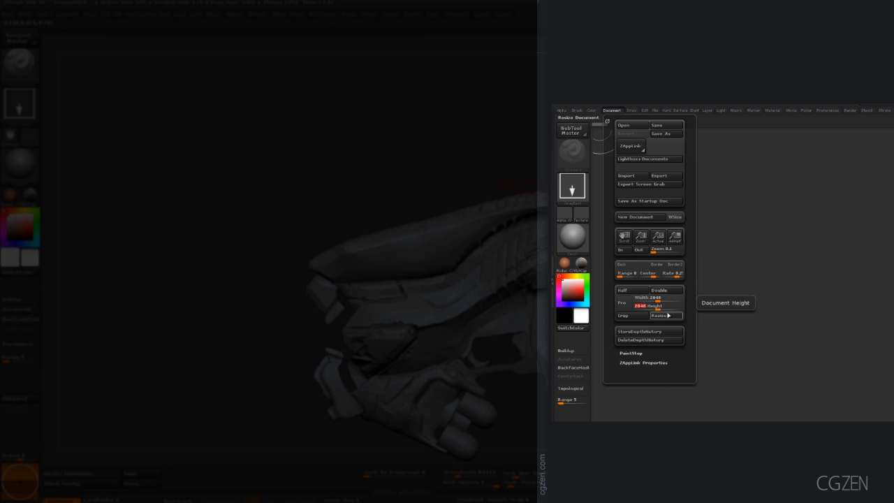
left_click(665, 316)
left_click(798, 334)
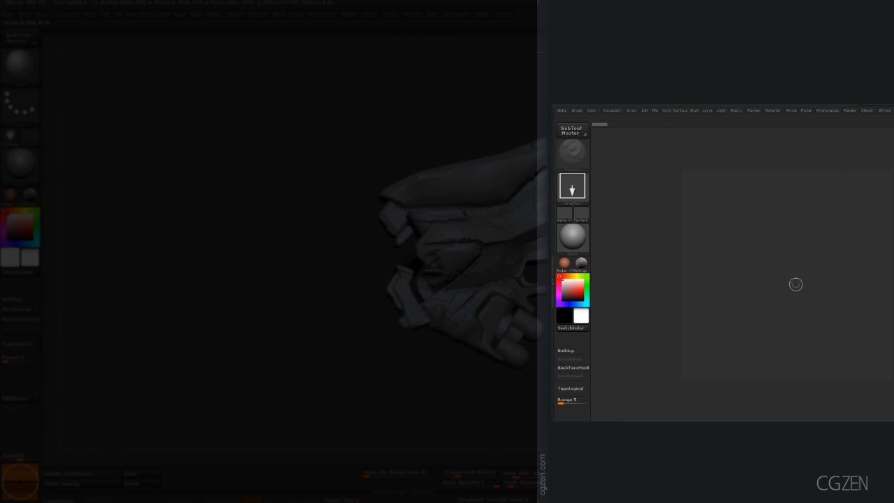
left_click_drag(846, 278, 873, 280)
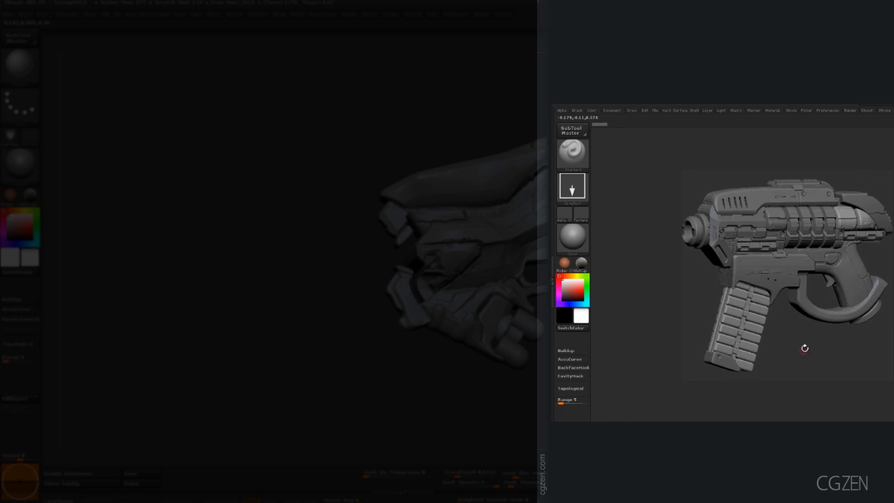
Turn the detailed pistol side-on and capture it as a 2048 by 2048 depth alpha.
left_click_drag(803, 347, 795, 339)
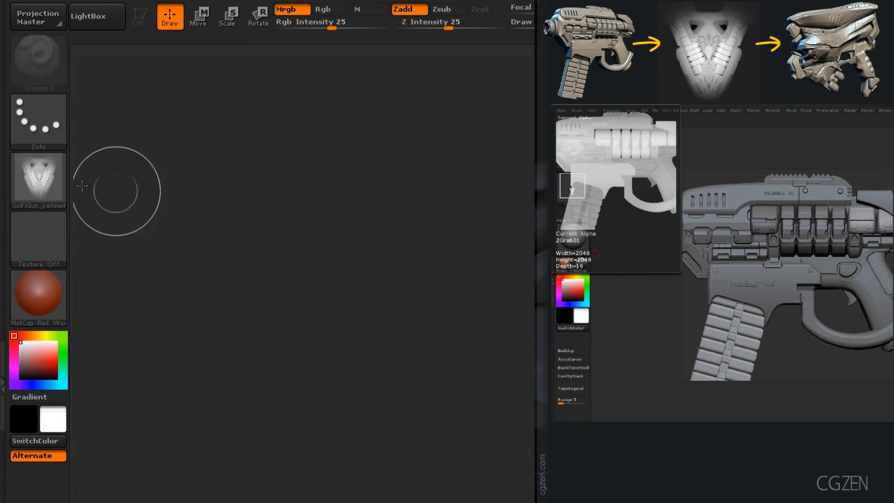
left_click(32, 178)
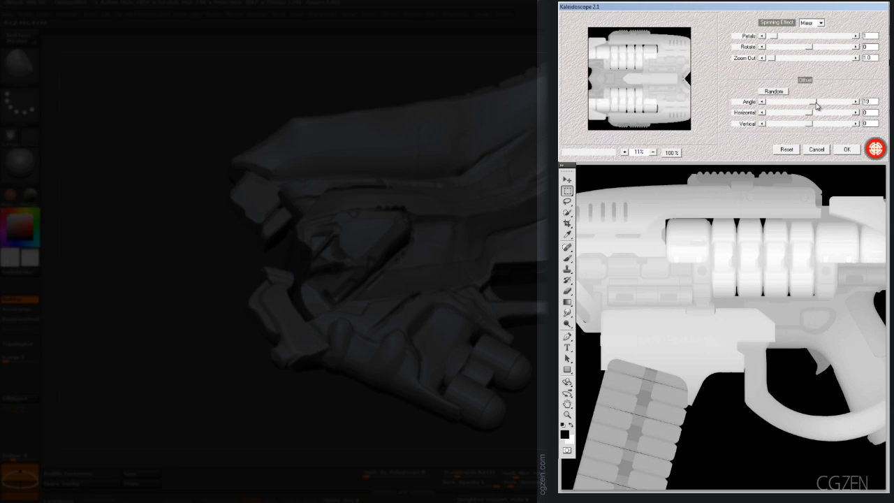
Mirror the pistol height map with the Kaleidoscope filter's Mirror effect, adjusting the angle, horizontal offset and zoom until the halves form a V-shaped pattern.
left_click_drag(817, 103, 829, 104)
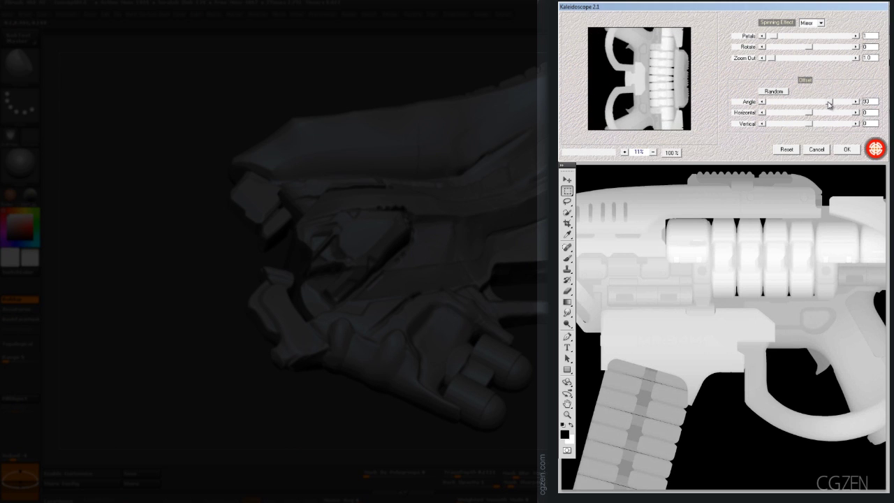
left_click_drag(775, 60, 775, 60)
left_click_drag(808, 112, 806, 114)
mouse_move(794, 112)
left_mouse_down()
mouse_move(805, 124)
mouse_move(791, 126)
mouse_move(819, 104)
mouse_move(811, 113)
left_mouse_up()
left_click_drag(771, 58, 774, 58)
left_click(847, 150)
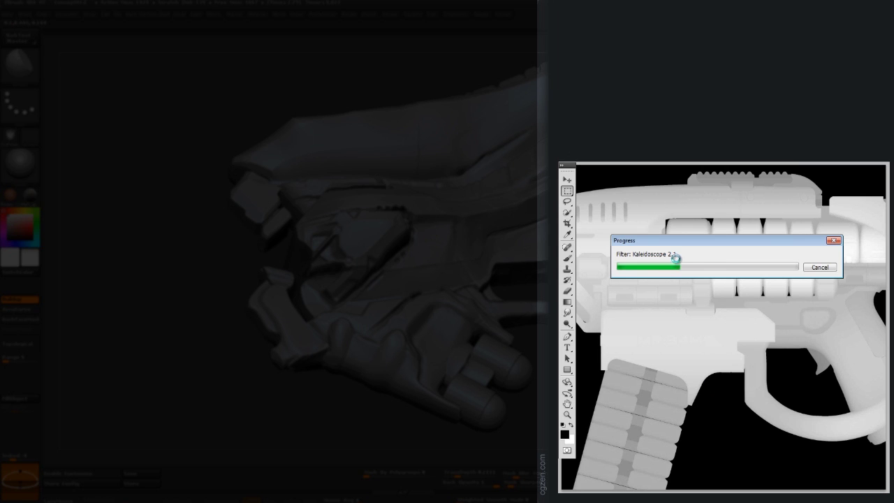
Lasso the stray gun fragments outside both arms of the V-shaped pattern and fill them with black.
key("l")
left_click_drag(760, 230, 774, 231)
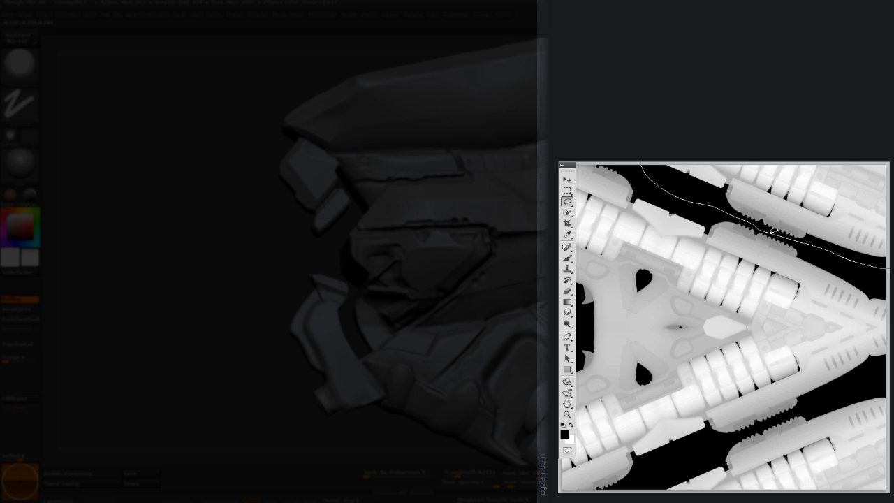
key("alt+BackSpace")
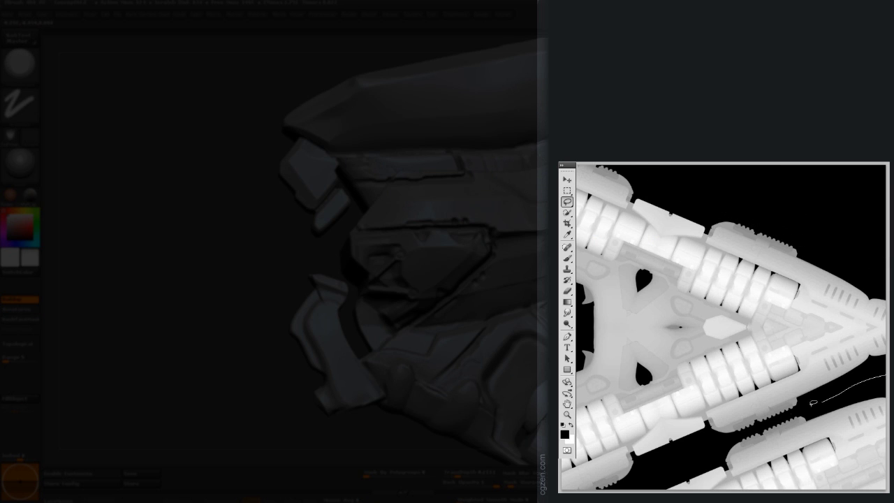
left_click_drag(621, 489, 886, 489)
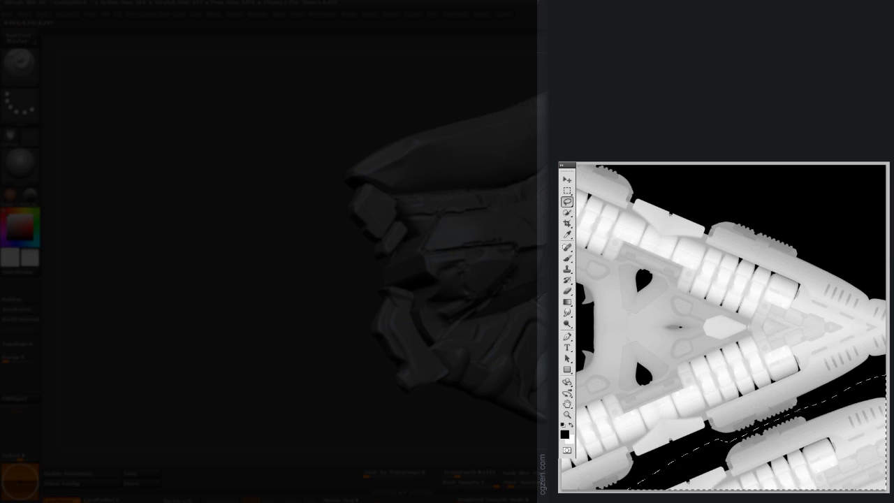
key("alt+BackSpace")
Lasso the lower hook inside the black opening at the pattern's wide end and fill it with black.
key("ctrl+plus")
key("ctrl+plus")
mouse_move(576, 415)
left_mouse_down()
mouse_move(616, 384)
mouse_move(618, 271)
left_mouse_up()
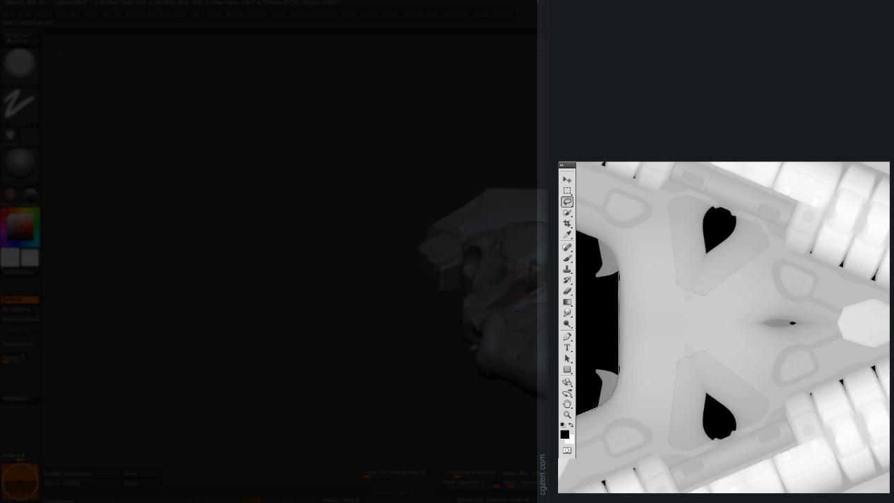
key("alt+BackSpace")
Copy the cleaned area to its own layer, flip it, and move it toward the opening's upper hook.
key("ctrl+j")
key("ctrl+t")
right_click(606, 336)
left_click(643, 478)
key("Return")
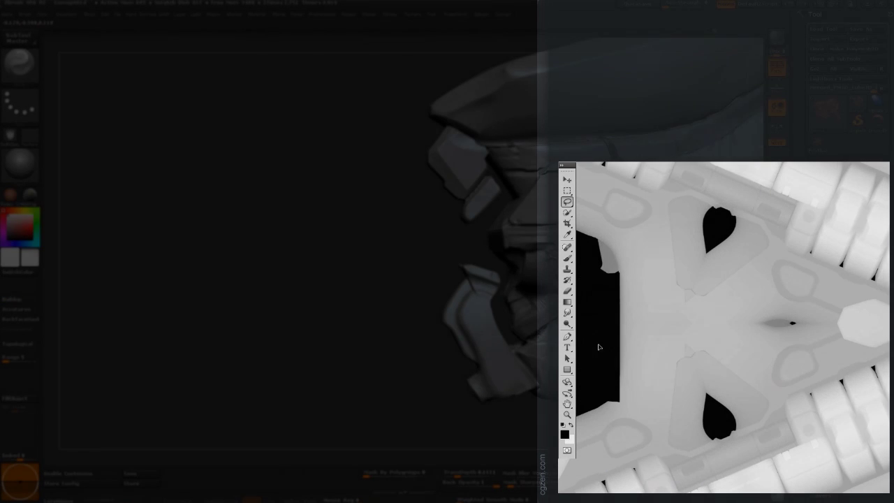
left_click_drag(598, 347, 593, 319, "ctrl")
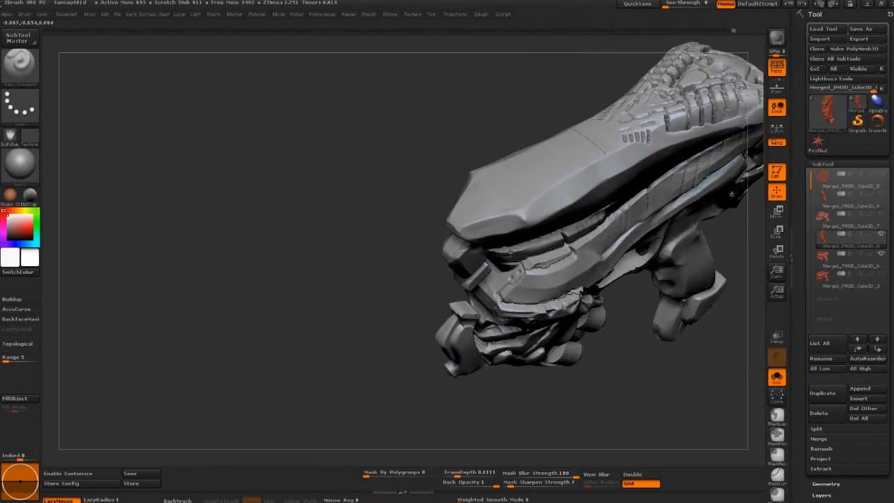
Isolate the eye-socket piece on the front of the sci-fi gun, hiding the surrounding parts.
left_click_drag(481, 293, 511, 246)
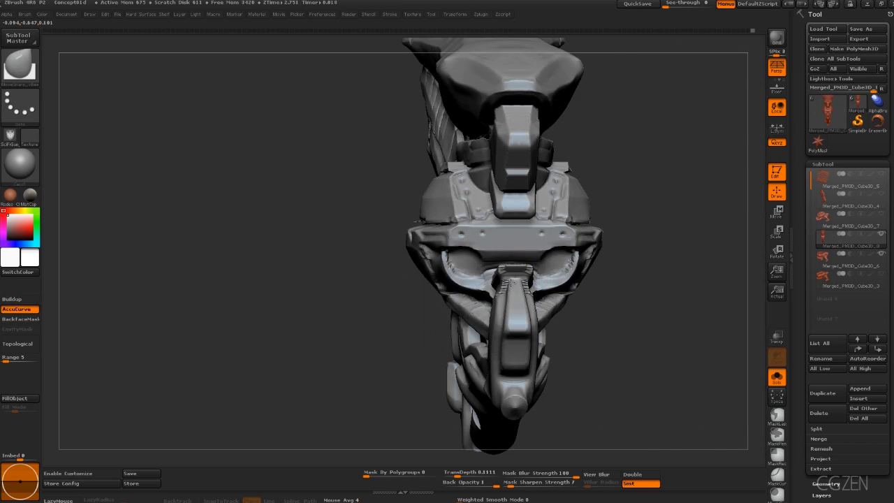
left_click_drag(543, 423, 525, 324, "ctrl+shift")
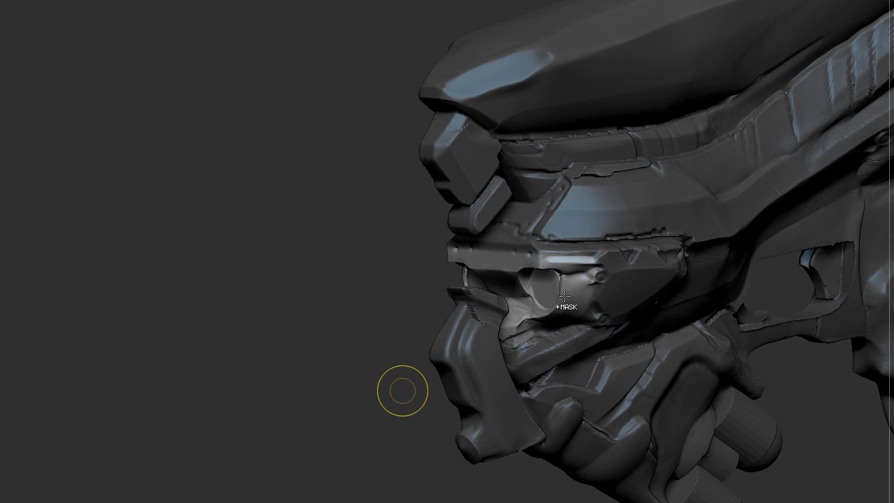
key("shift+f")
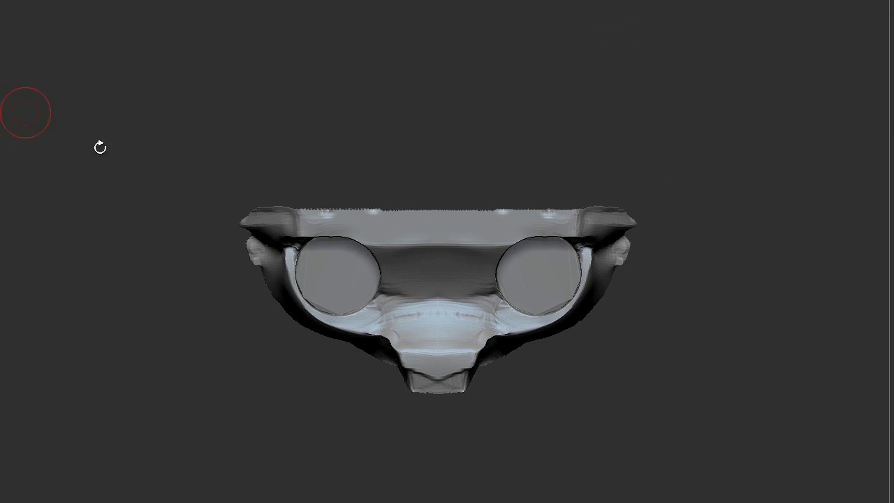
Slice the isolated eye-socket piece and hide the brow bar between the two eye discs.
key("b")
left_click(538, 61)
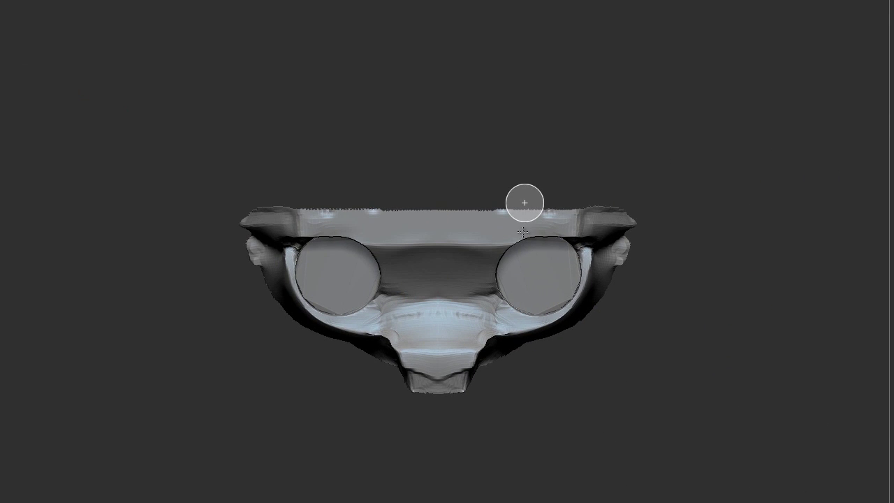
key("shift+f")
key("shift+f")
left_click_drag(750, 150, 568, 70, "ctrl+shift")
key("ctrl+shift+b")
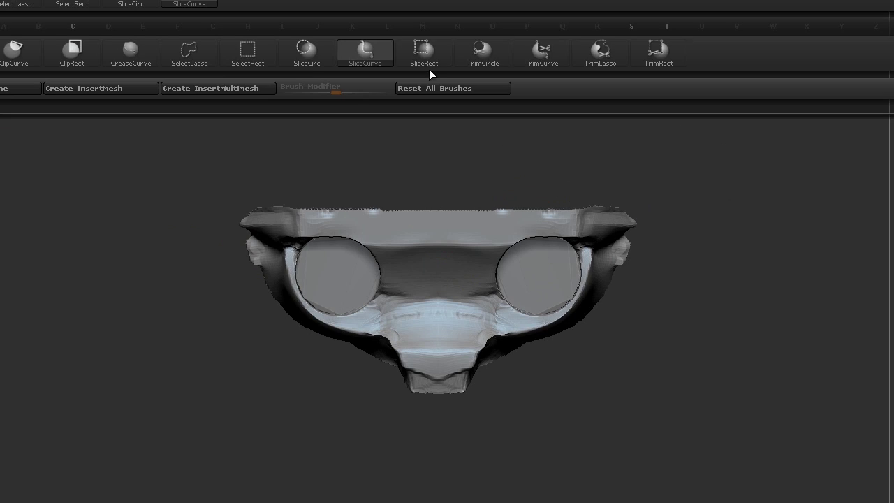
right_click_drag(552, 278, 502, 278)
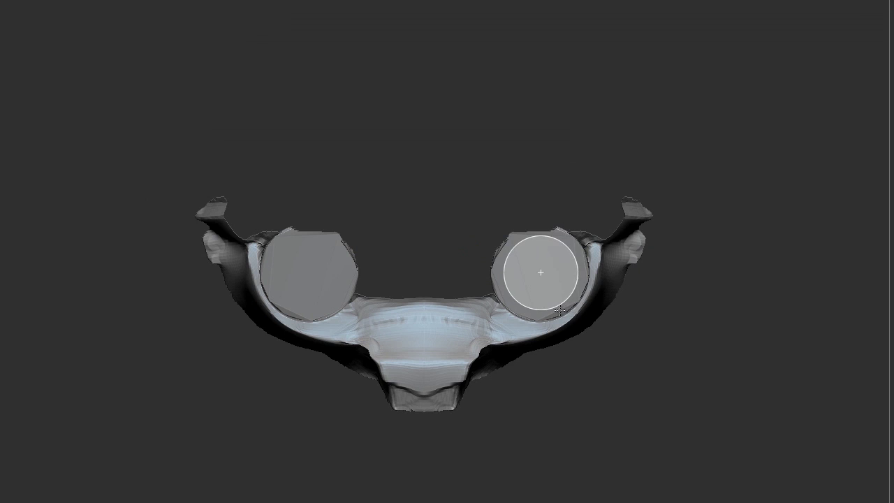
key("shift+f")
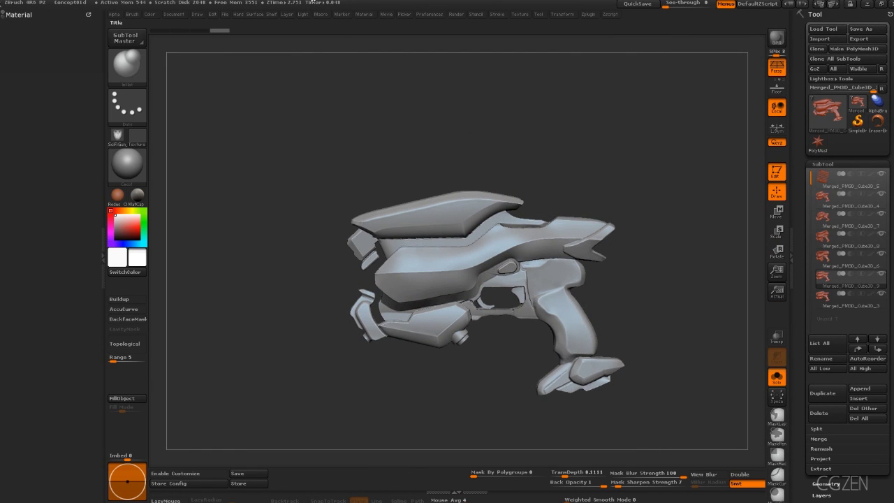
Pre-process the duplicated smooth gun in Decimation Master and decimate it to 10 percent.
left_click(563, 14)
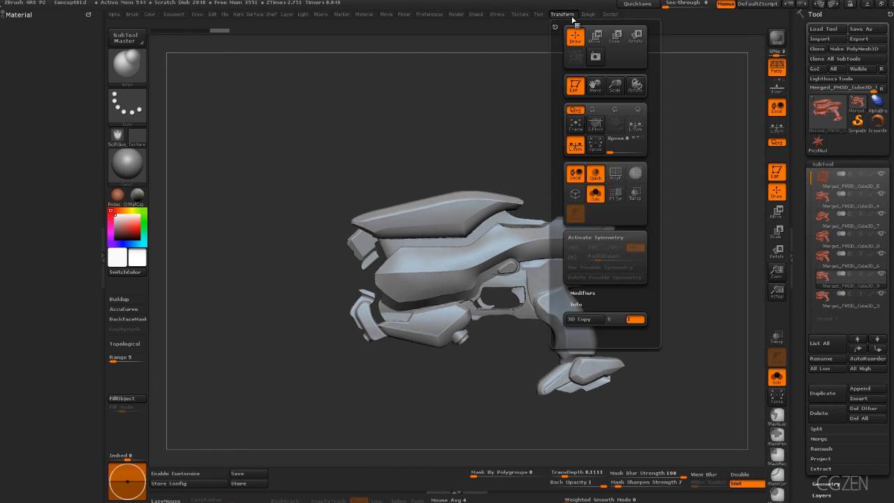
left_click(588, 14)
left_click_drag(590, 21, 38, 98)
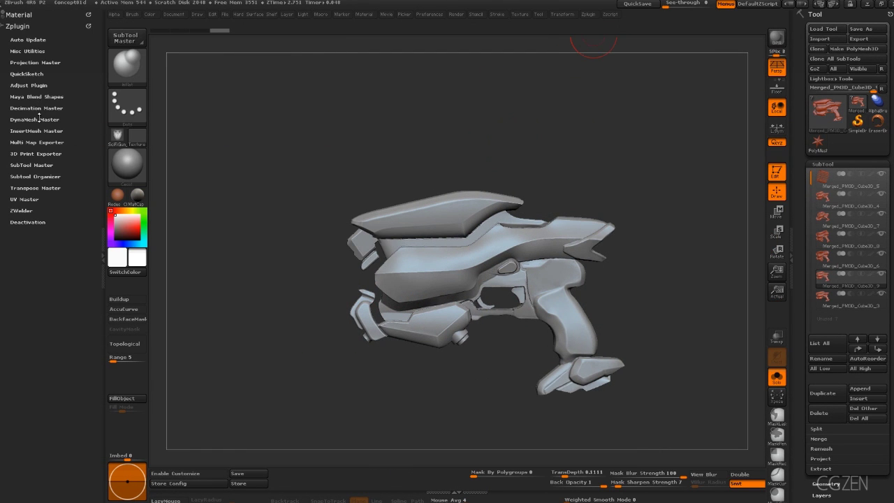
left_click(36, 108)
left_click(36, 165)
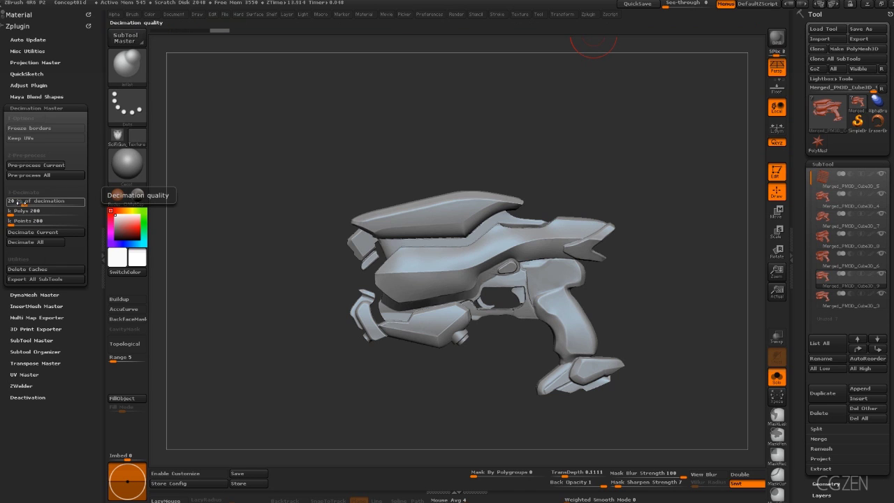
left_click(33, 232)
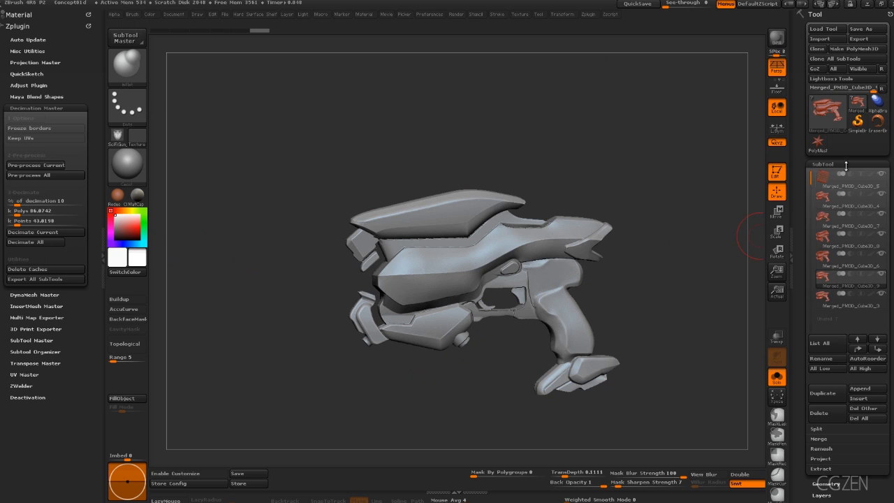
Try remeshing the decimated gun with ZRemesher at a target polygon count of 5, check its wireframe, and undo the remesh.
left_click(822, 164)
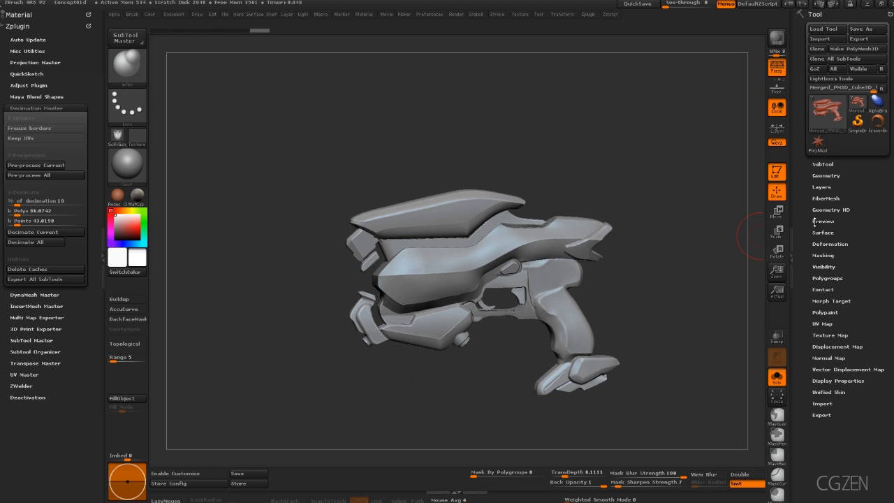
left_click(827, 175)
left_click(826, 315)
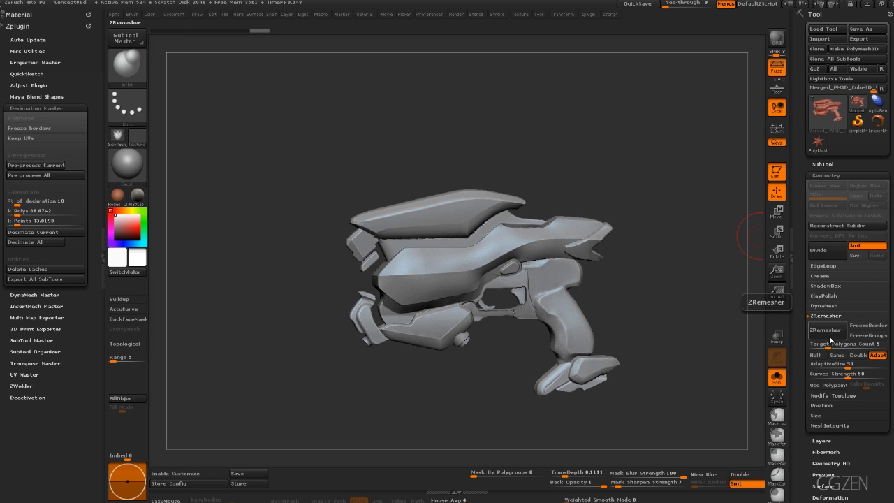
left_click_drag(675, 300, 497, 235)
left_click(822, 330)
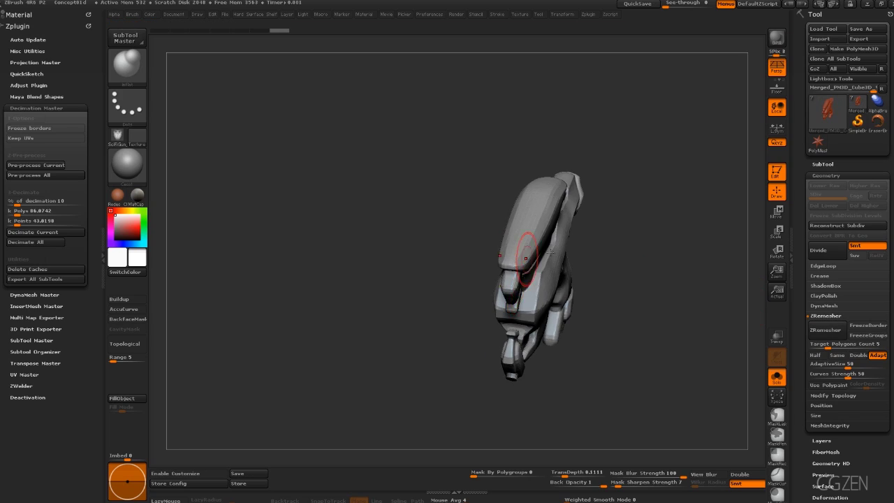
right_click_drag(550, 251, 522, 250)
key("shift+f")
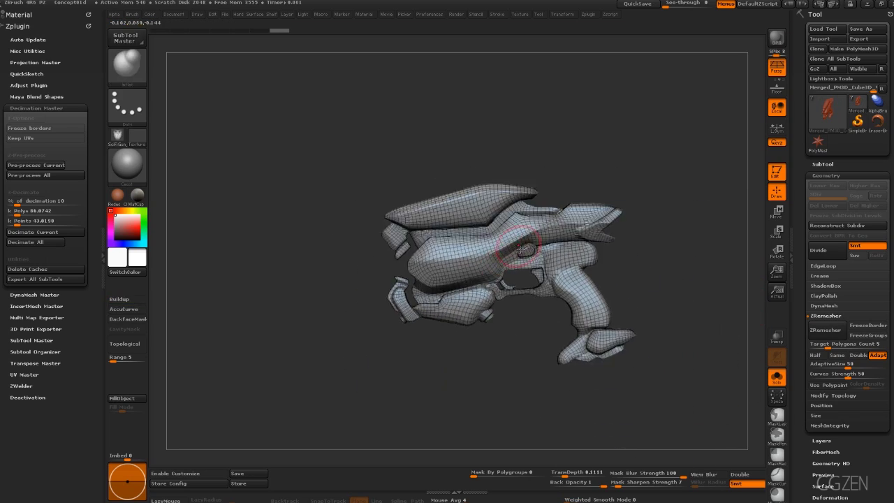
key("ctrl+z")
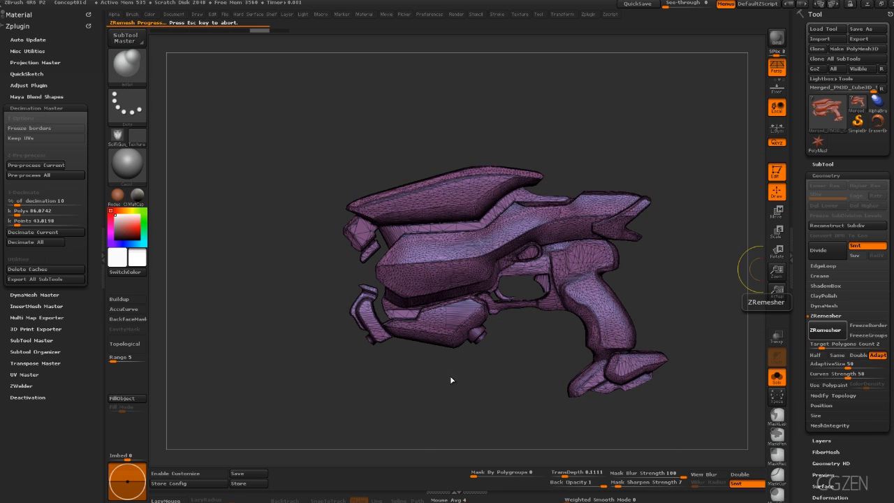
Remesh the decimated gun with ZRemesher at a target polygon count of 2 and inspect the new edge flow.
mouse_move(438, 323)
right_mouse_down()
mouse_move(389, 230)
mouse_move(380, 251)
mouse_move(328, 223)
mouse_move(430, 218)
right_mouse_up()
key("b")
left_click(329, 310)
right_click_drag(517, 219, 559, 211)
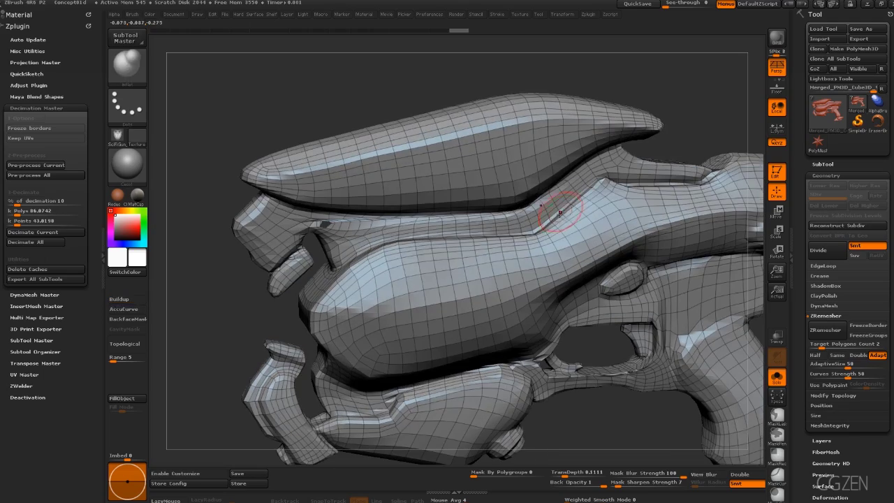
mouse_move(382, 257)
right_mouse_down()
mouse_move(300, 219)
mouse_move(333, 210)
mouse_move(527, 260)
mouse_move(551, 137)
mouse_move(629, 231)
mouse_move(568, 253)
mouse_move(532, 338)
mouse_move(474, 324)
right_mouse_up()
Subdivide the remeshed gun up to subdivision level 4.
left_click(821, 164)
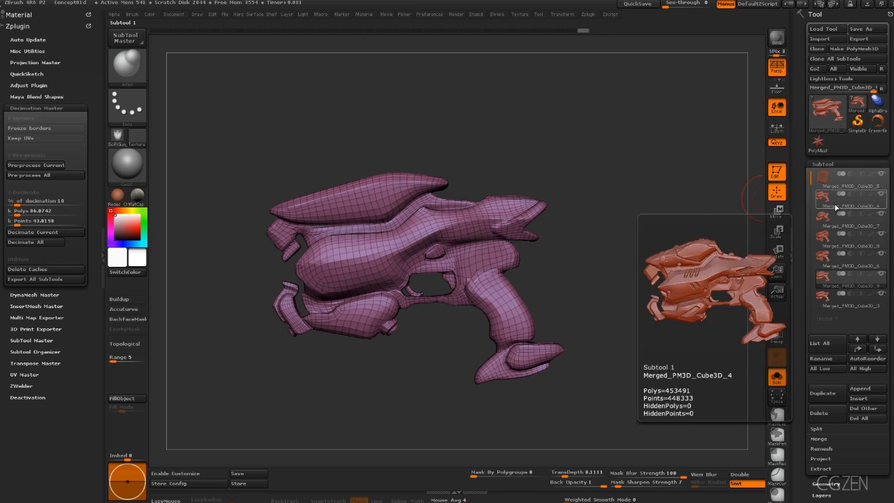
left_click(777, 292)
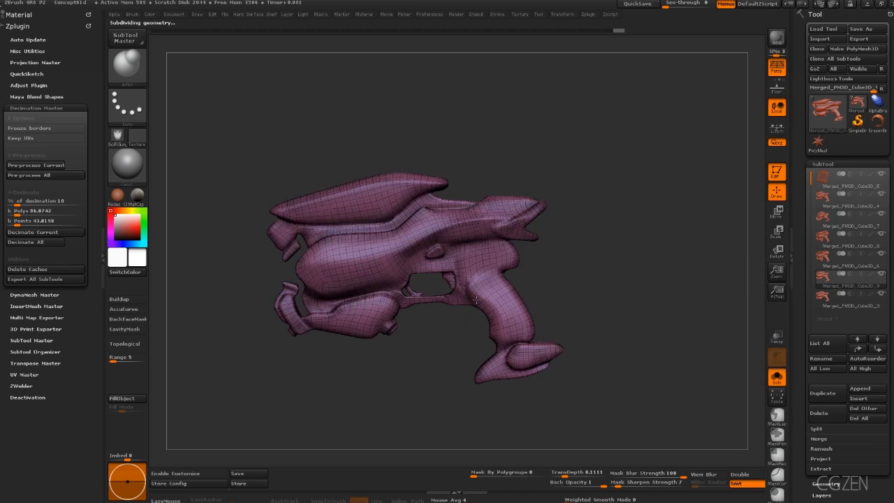
left_click_drag(891, 316, 891, 260)
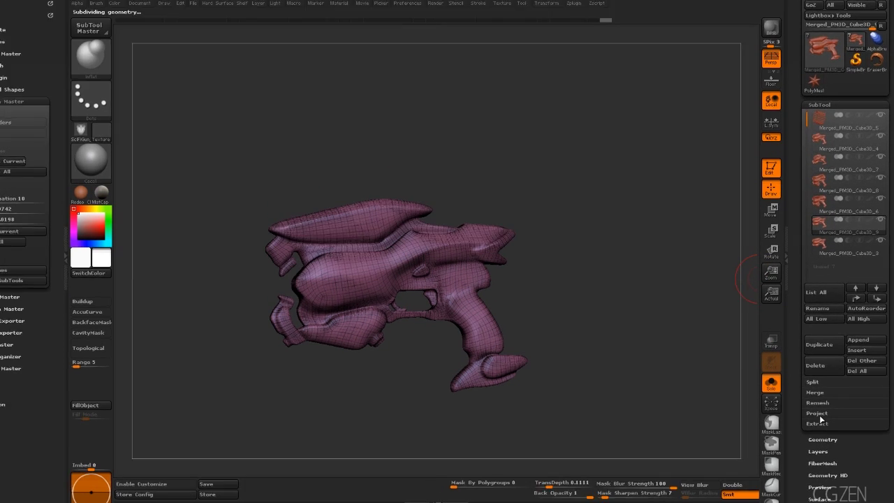
Add two new sculpting layers to the subdivided gun.
left_click(822, 442)
left_click(785, 254)
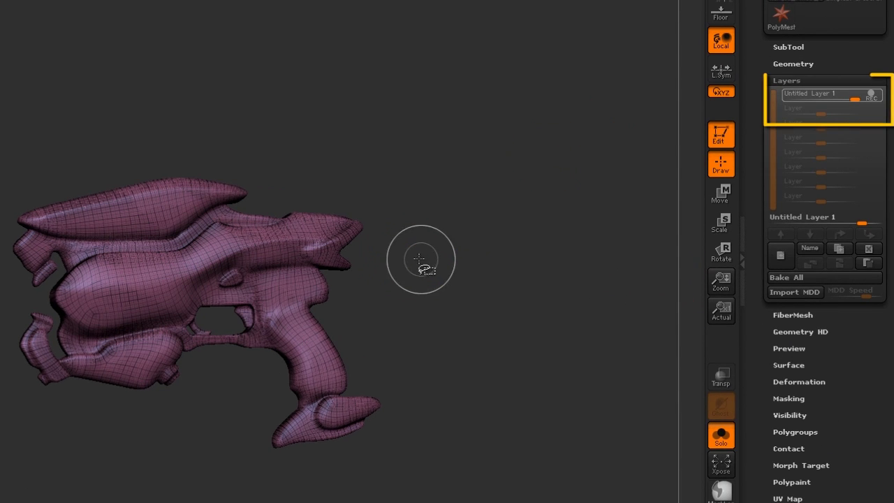
left_click_drag(447, 251, 423, 308)
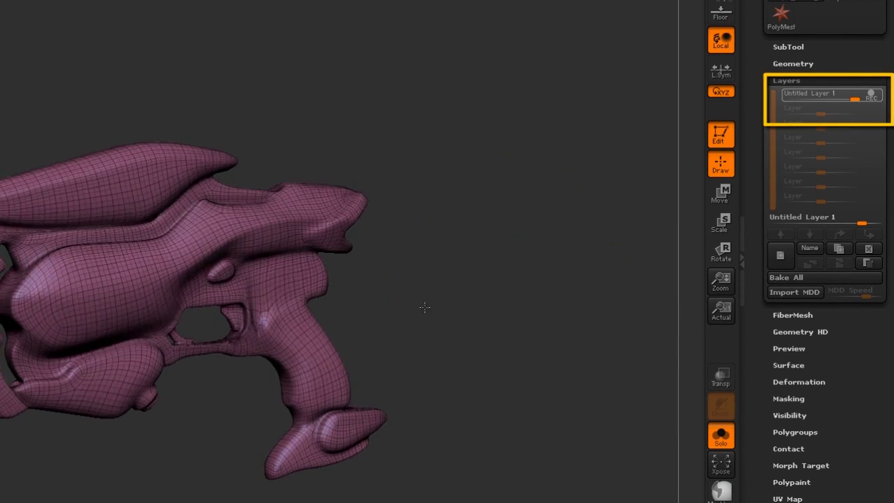
left_click(783, 252)
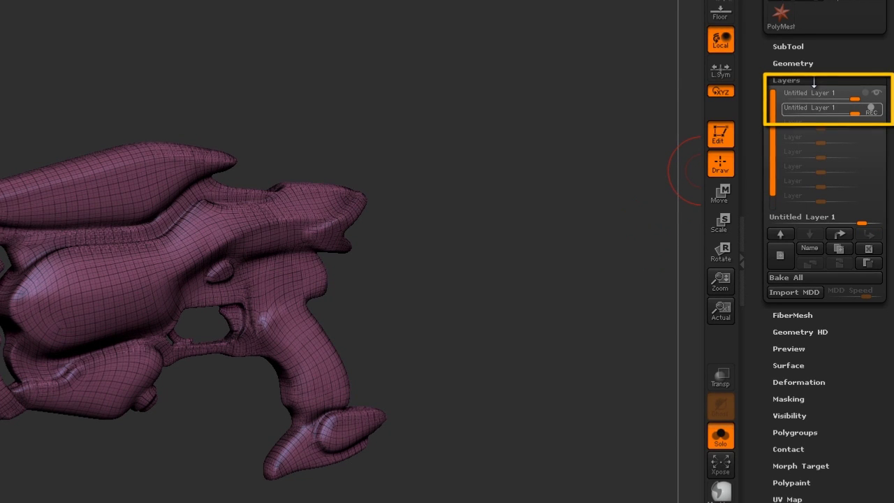
Show only the detailed Merged_PM3D_Cube3D_4 subtool together with the remeshed gun, hiding the other variants.
left_click(792, 63)
left_click(787, 46)
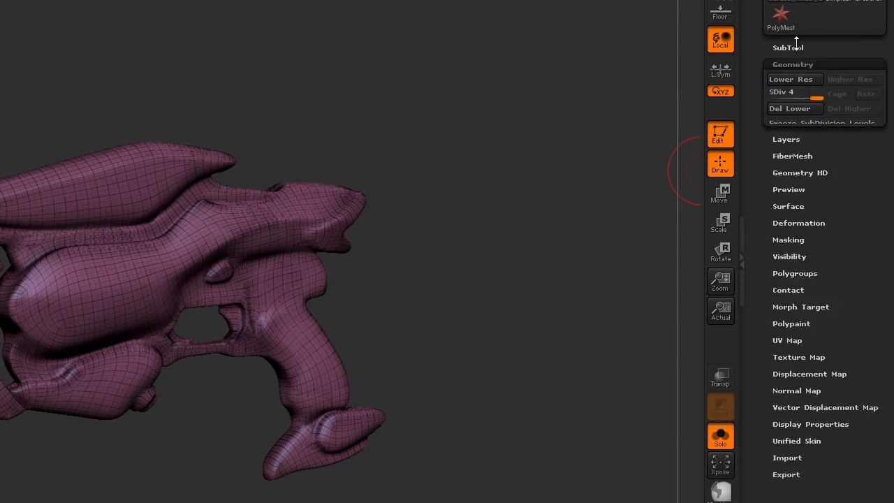
left_click(854, 101)
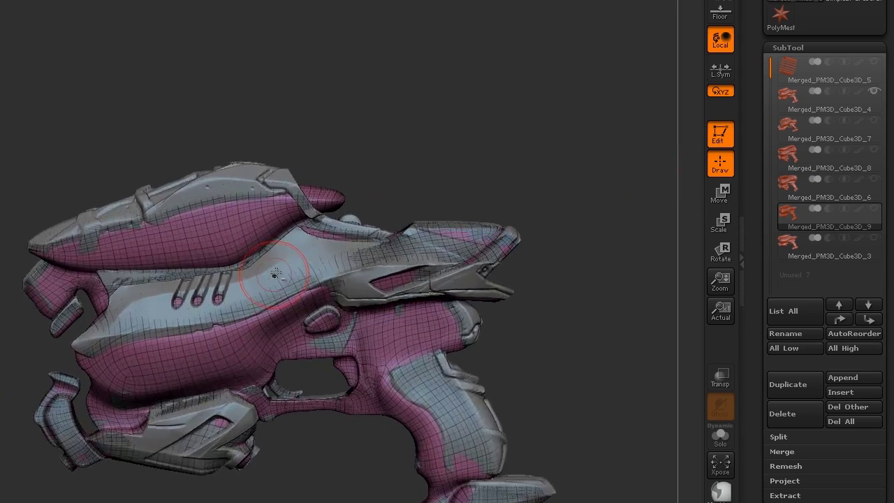
Reshape the base gun's upper front shell with the Move brush to match the detailed variant's silhouette, using transparency as a guide.
left_click_drag(252, 251, 355, 170)
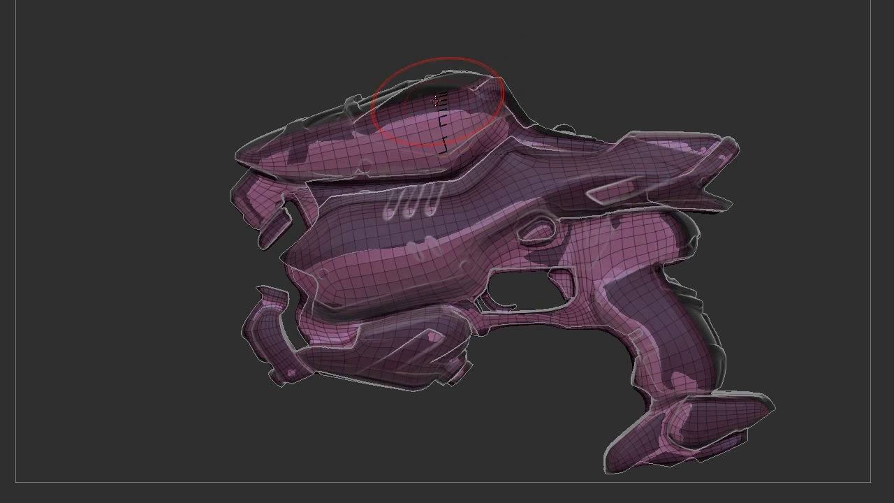
key("space")
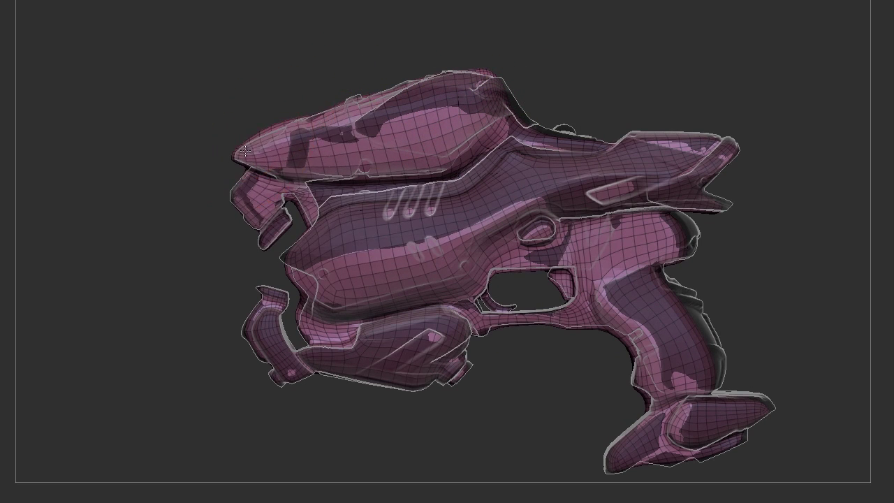
mouse_move(241, 126)
left_mouse_down()
mouse_move(335, 150)
mouse_move(356, 273)
left_mouse_up()
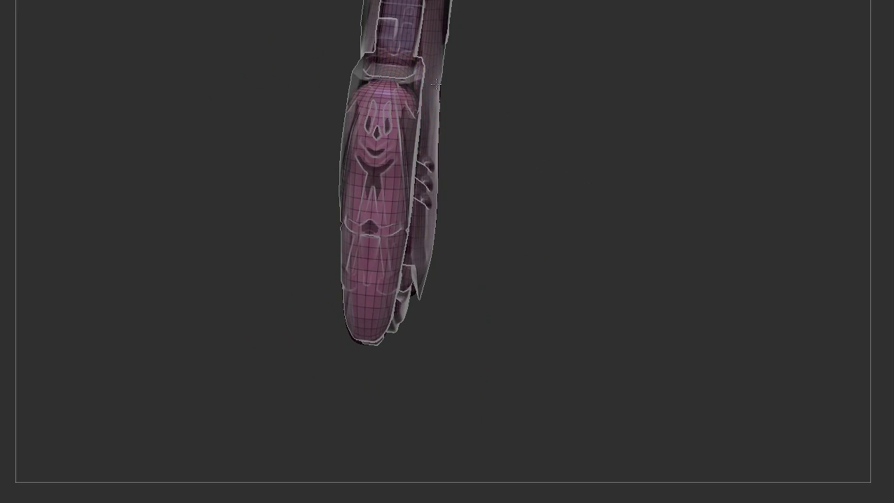
right_click_drag(402, 185, 373, 140)
key("space")
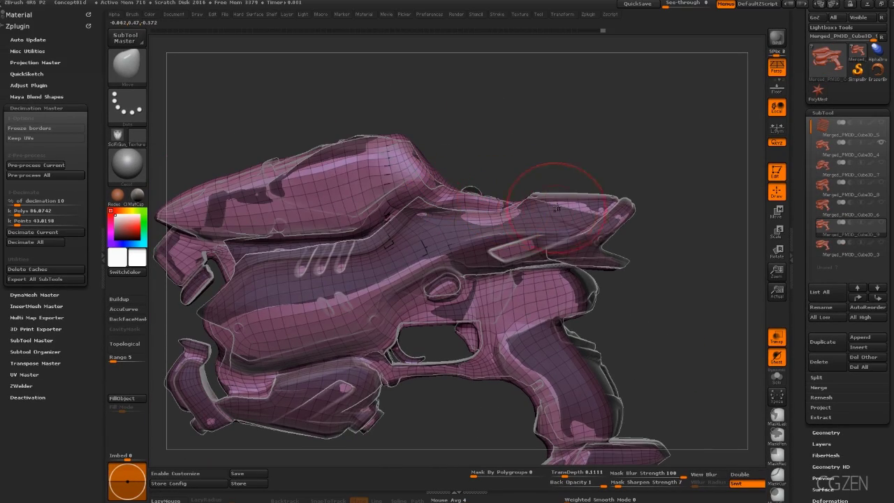
Adjust the base gun's rear end and grip to the detailed silhouette and turn transparency off.
right_click_drag(557, 208, 541, 167, "alt")
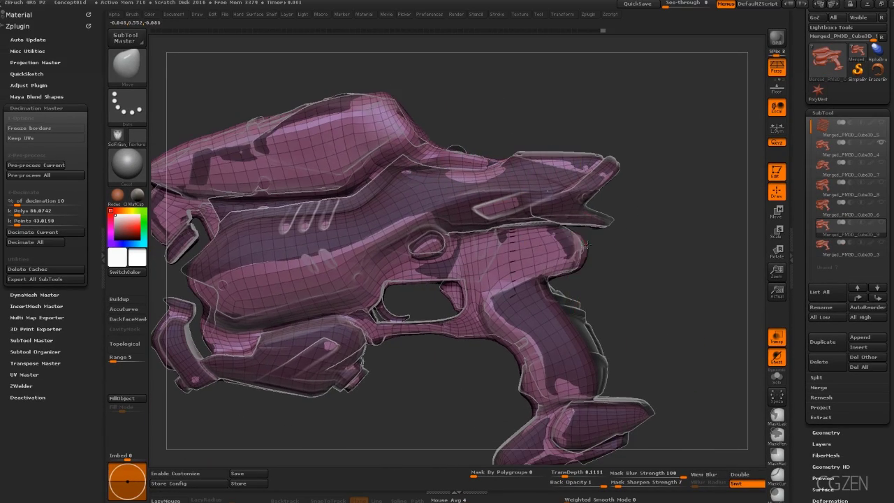
key("p")
mouse_move(573, 238)
right_mouse_down("alt")
mouse_move(682, 229)
mouse_move(628, 229)
mouse_move(617, 243)
mouse_move(607, 224)
mouse_move(580, 209)
mouse_move(590, 216)
mouse_move(569, 236)
mouse_move(549, 223)
mouse_move(531, 262)
mouse_move(565, 255)
right_mouse_up("alt")
left_click(777, 337)
key("b")
key("i")
key("n")
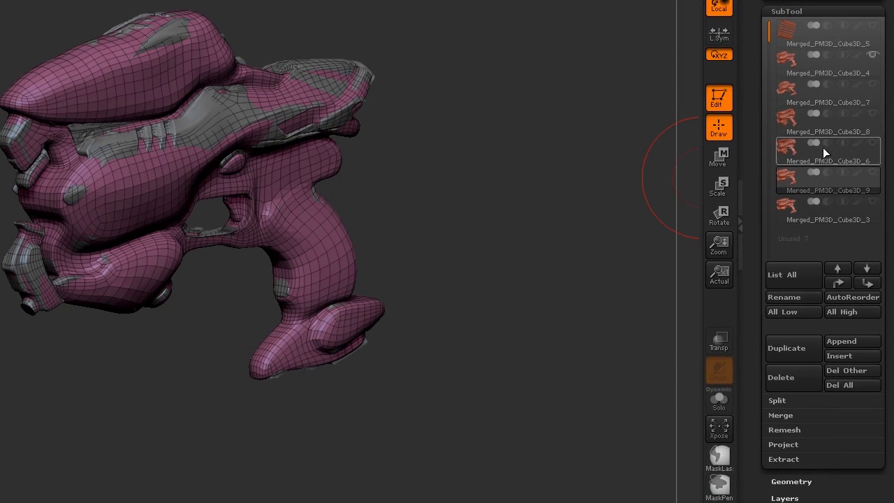
Try projecting the detailed subtool onto the base gun at a distance of 0.02 and isolate the base gun.
left_click_drag(793, 490, 793, 393)
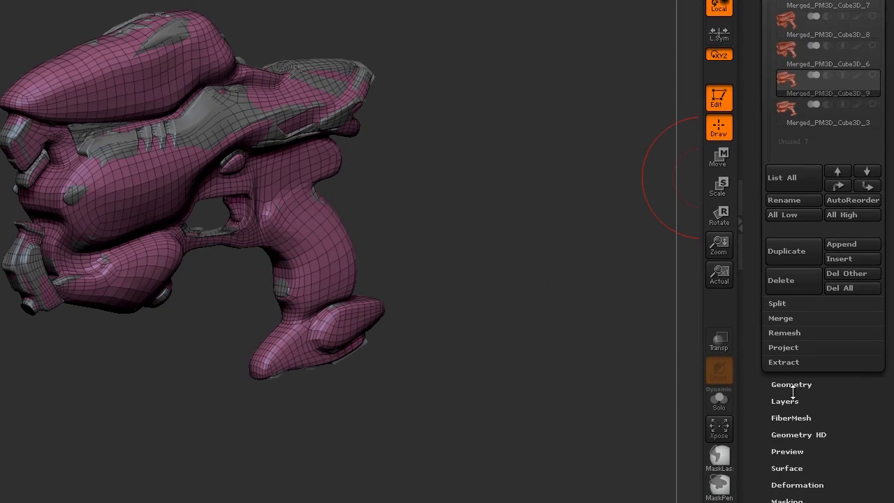
left_click(783, 347)
left_click(793, 393)
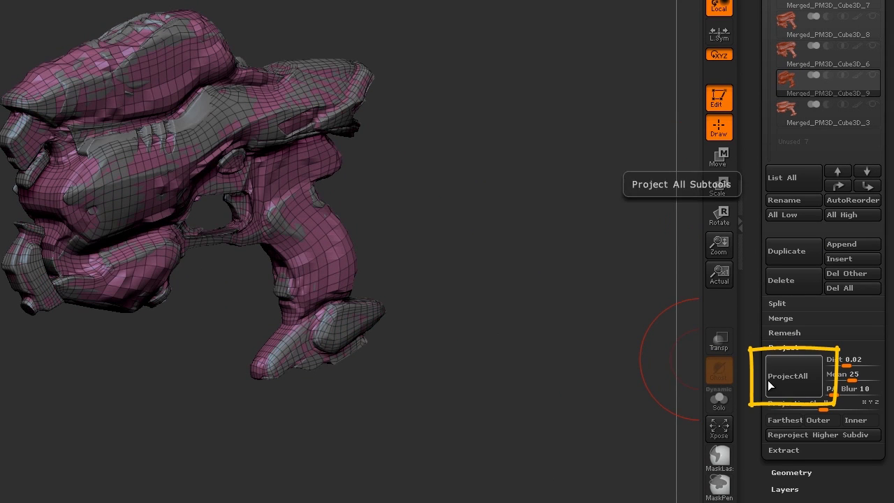
left_click(719, 399)
left_click_drag(404, 251, 622, 294)
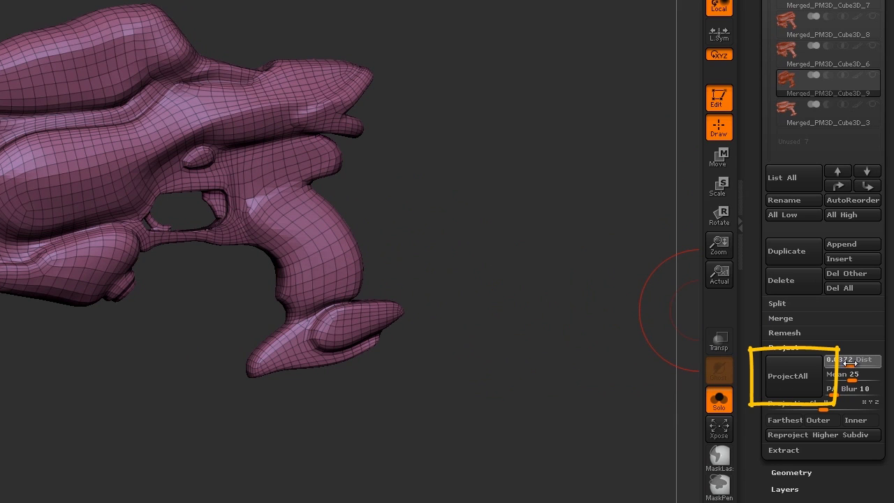
Try ProjectAll at distances of 0.0625 and 0.1489, undoing each projection.
left_click(805, 381)
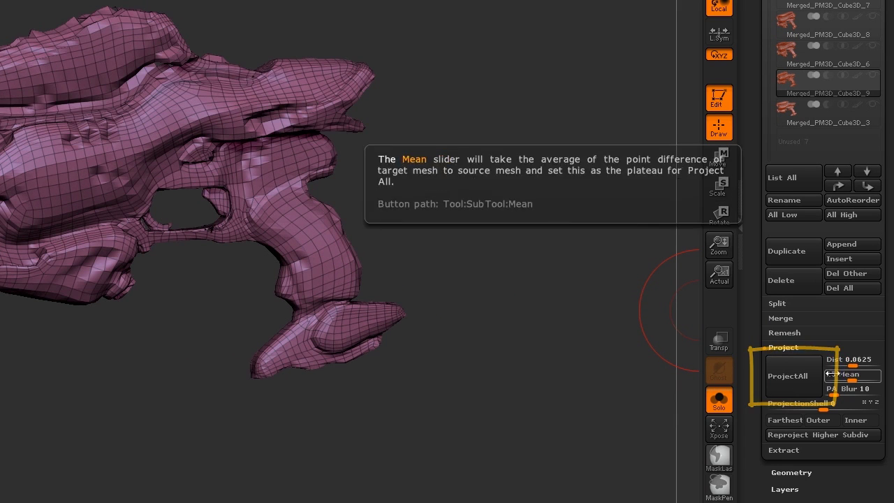
key("ctrl+z")
left_click_drag(852, 364, 858, 364)
left_click(804, 383)
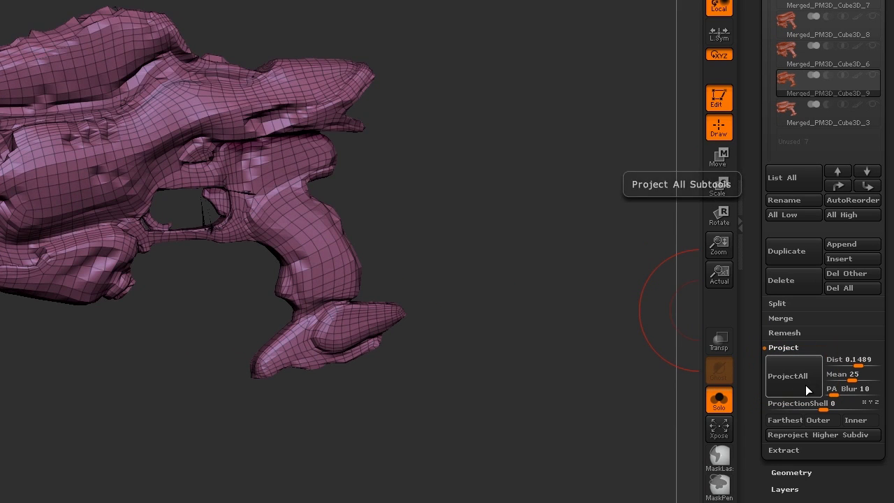
key("ctrl+z")
Project the detailed subtool onto the base gun at a distance of 0.0987 and smooth the distorted body areas.
left_click_drag(859, 365, 874, 357)
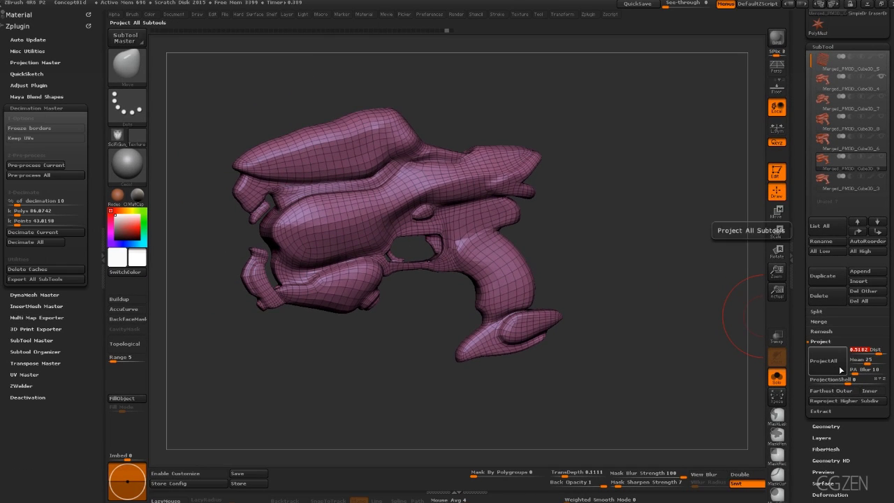
left_click(840, 369)
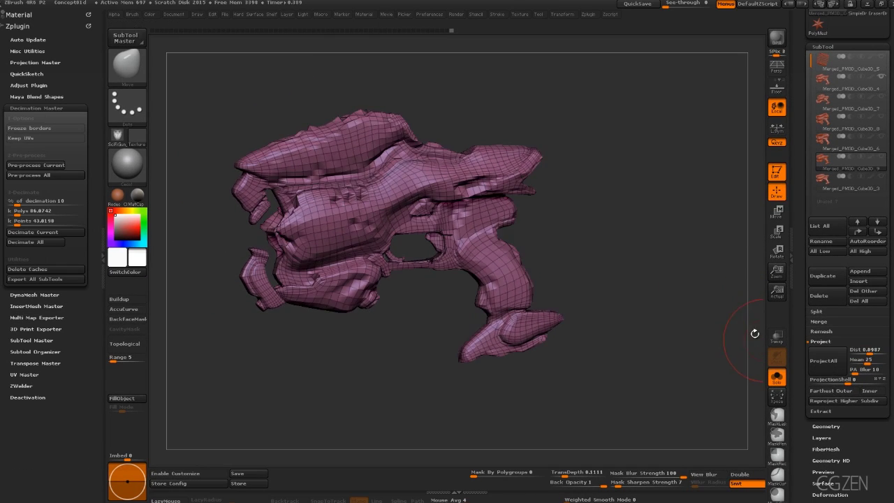
left_click_drag(754, 333, 685, 377)
mouse_move(280, 220)
left_mouse_down("shift")
mouse_move(363, 175)
mouse_move(346, 166)
left_mouse_up("shift")
left_click_drag(279, 335, 301, 357)
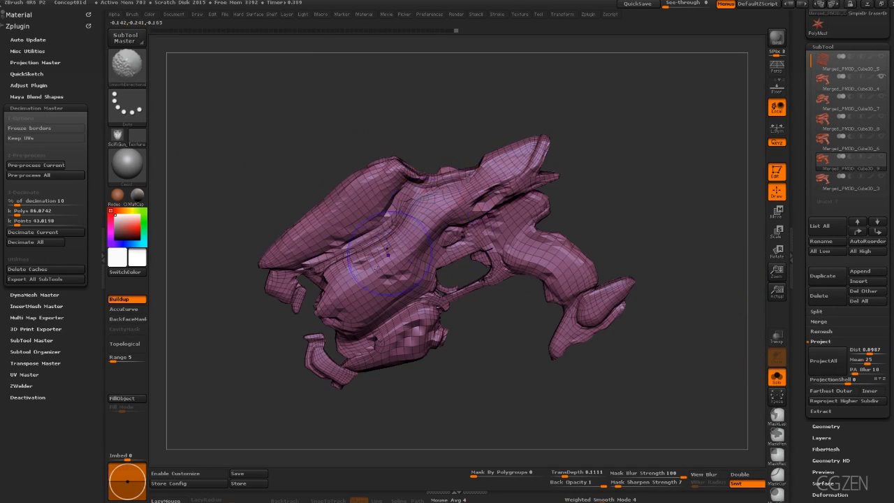
left_click(777, 377)
left_click(777, 377)
mouse_move(294, 307)
left_mouse_down()
mouse_move(558, 323)
mouse_move(387, 371)
mouse_move(485, 253)
mouse_move(494, 219)
mouse_move(489, 230)
mouse_move(482, 216)
mouse_move(502, 202)
left_mouse_up()
key("space")
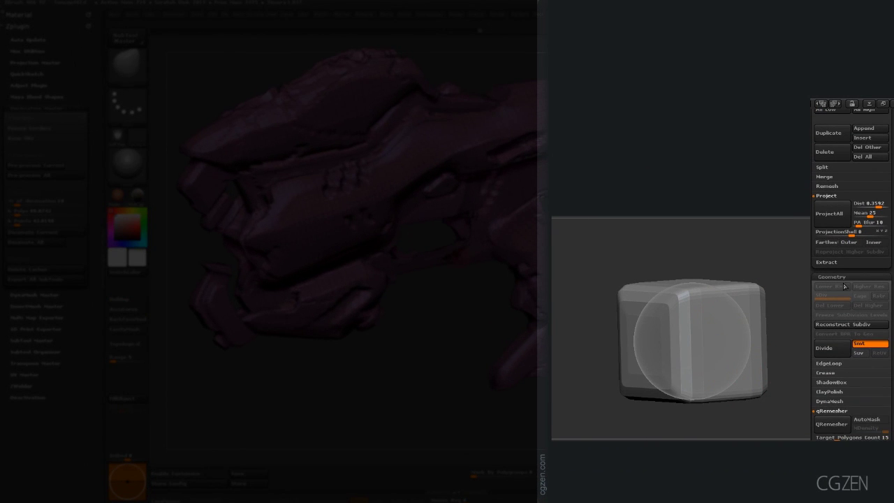
Add a new sculpting layer to the example cube and return to its projection settings.
left_click(840, 275)
left_click(836, 287)
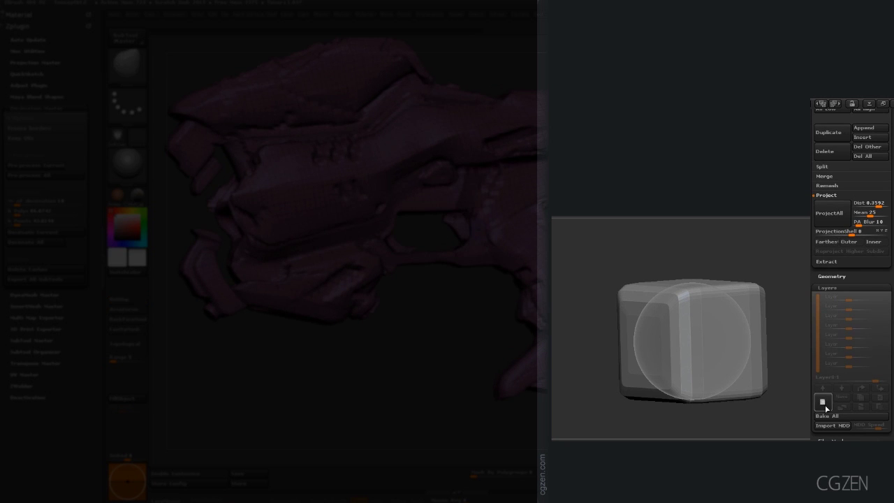
left_click(856, 288)
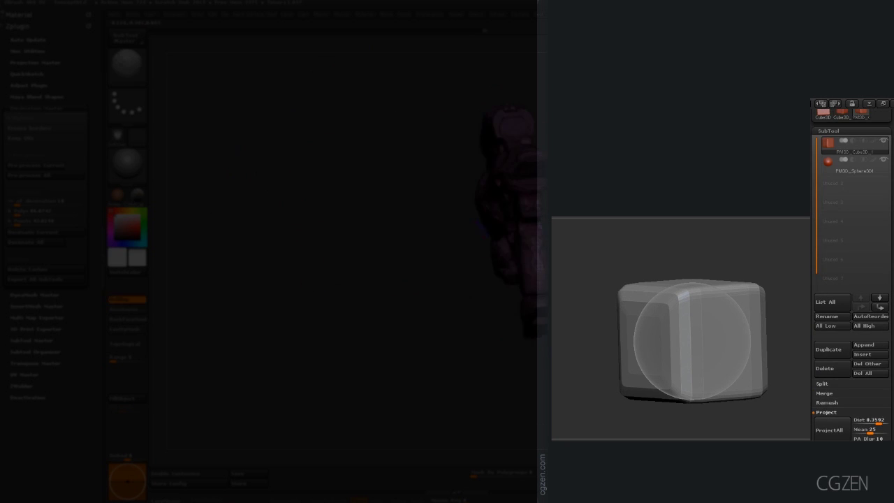
left_click_drag(862, 312, 862, 254)
left_click(833, 273)
left_click(833, 273)
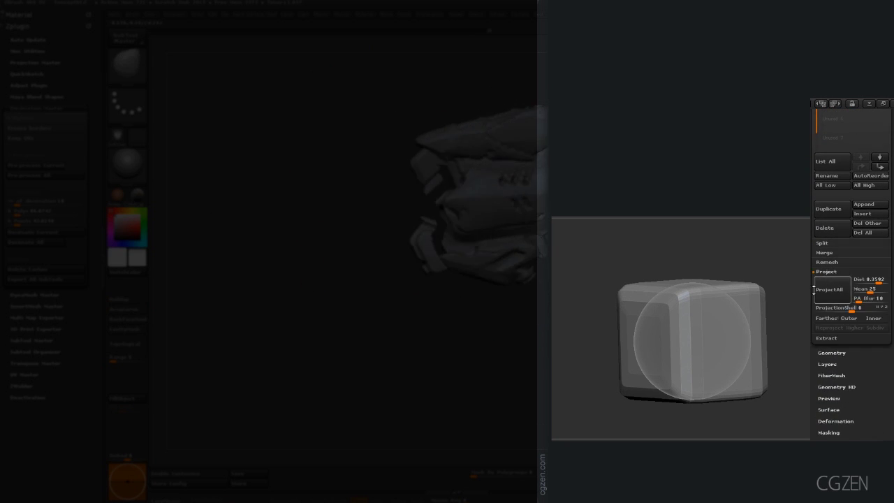
Project the sphere subtool onto the example cube at a distance of 1 and show its wireframe.
left_click_drag(889, 286, 889, 282)
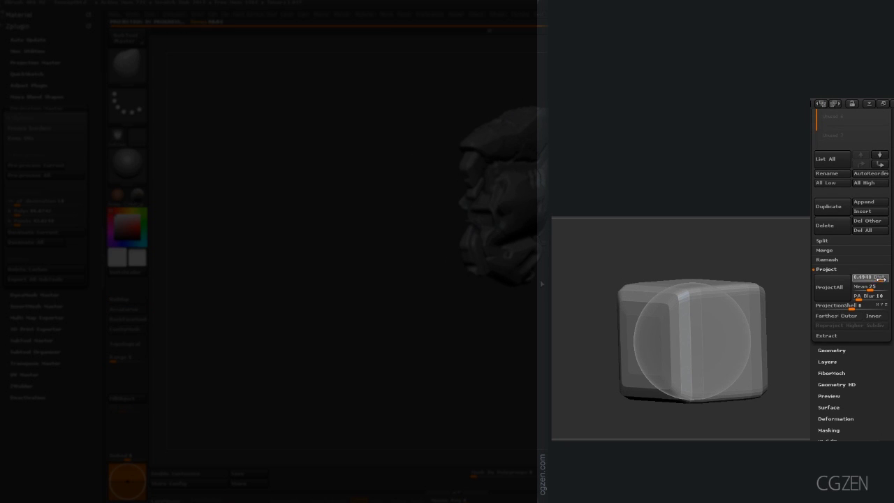
left_click_drag(878, 279, 890, 291)
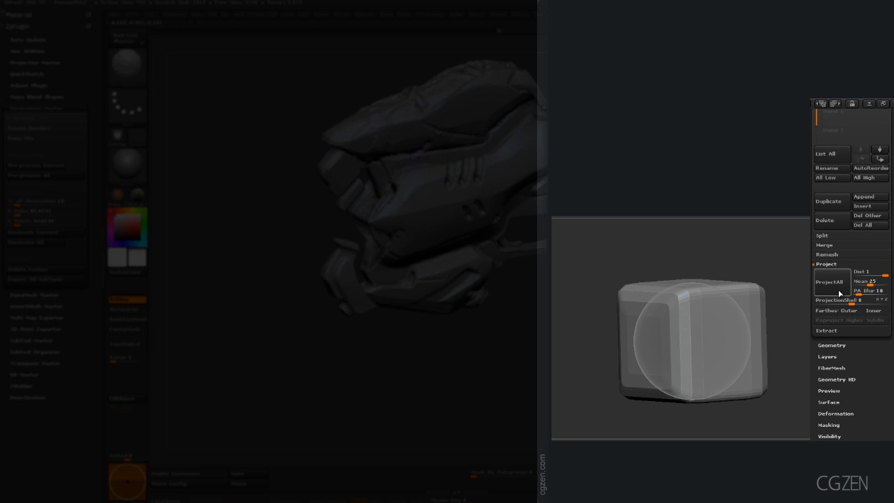
left_click(838, 290)
left_click_drag(803, 338, 819, 366, "alt")
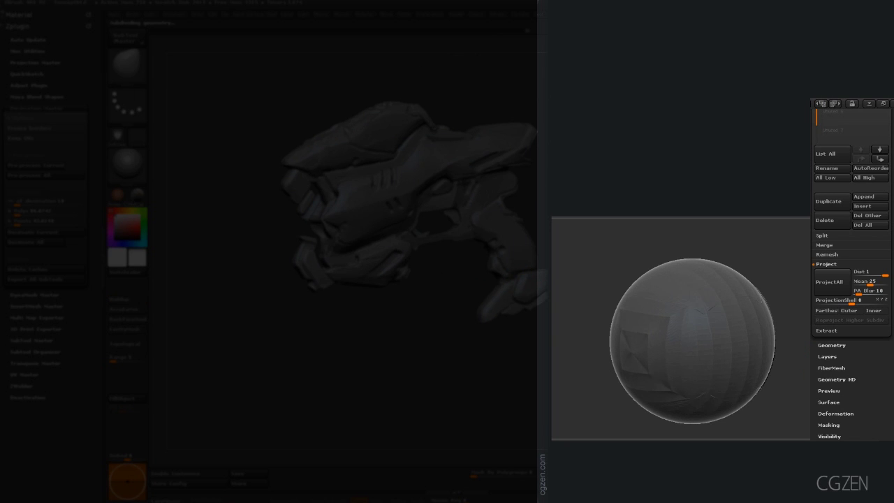
mouse_move(803, 343)
left_mouse_down()
mouse_move(767, 342)
mouse_move(801, 343)
left_mouse_up()
key("shift+f")
left_click_drag(801, 342, 803, 358, "alt")
left_click_drag(796, 349, 776, 350)
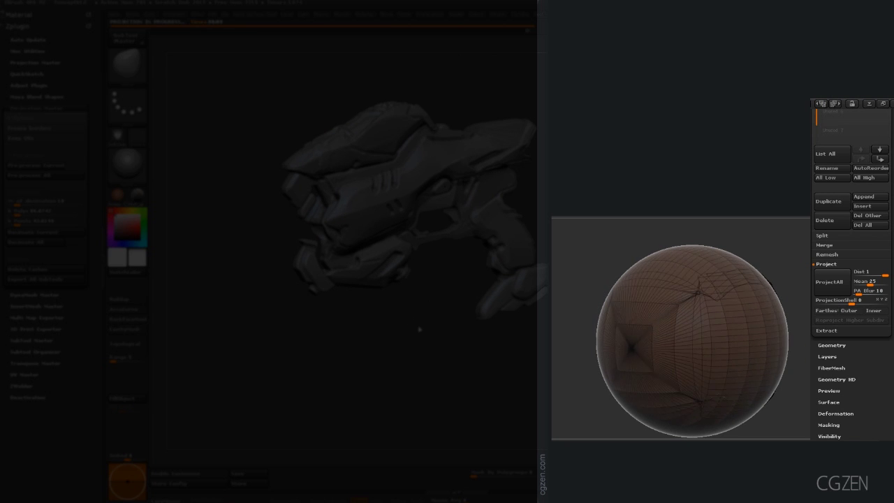
Scrub the intensity of the example cube's projection layer to preview the blend between cube and sphere.
scroll(887, 363, "down", 2)
left_click(873, 314)
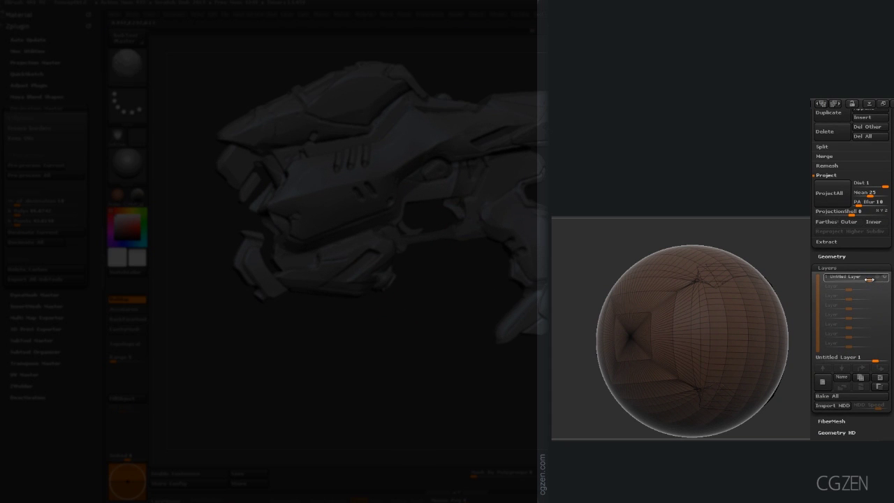
left_click_drag(867, 280, 868, 279)
left_click_drag(668, 238, 680, 278)
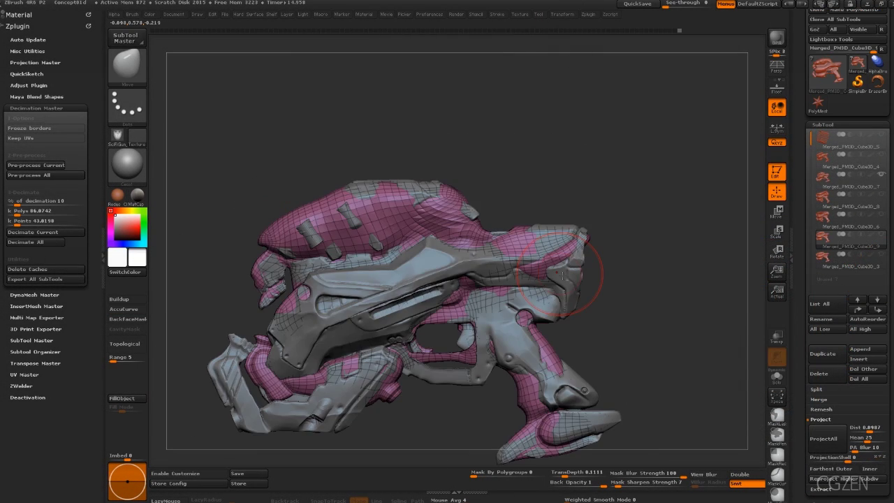
Reshape the base gun with the topological Move brush to match the Merged_PM3D_Cube3D_7 silhouette, using transparency as a guide.
key("space")
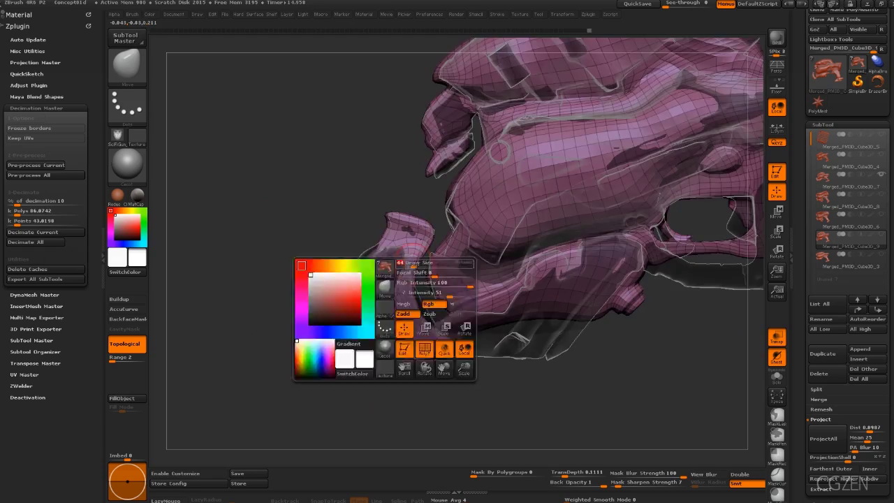
left_click(776, 337)
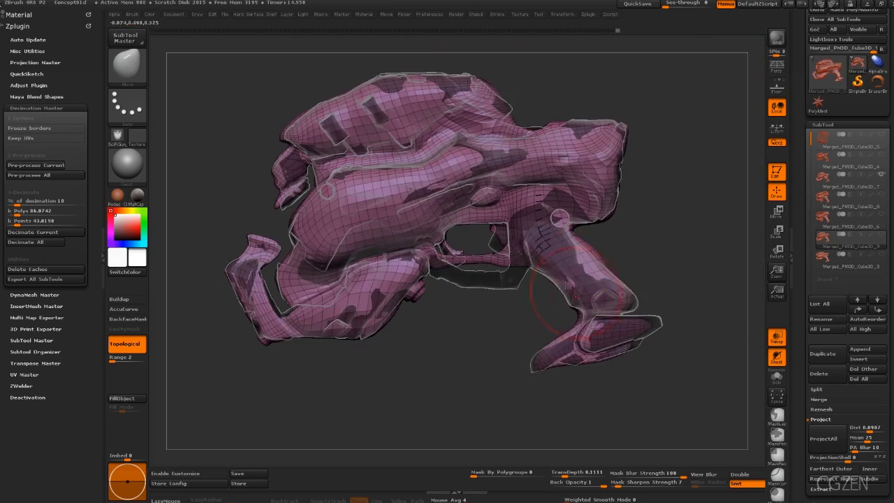
left_click(776, 338)
left_click(777, 337)
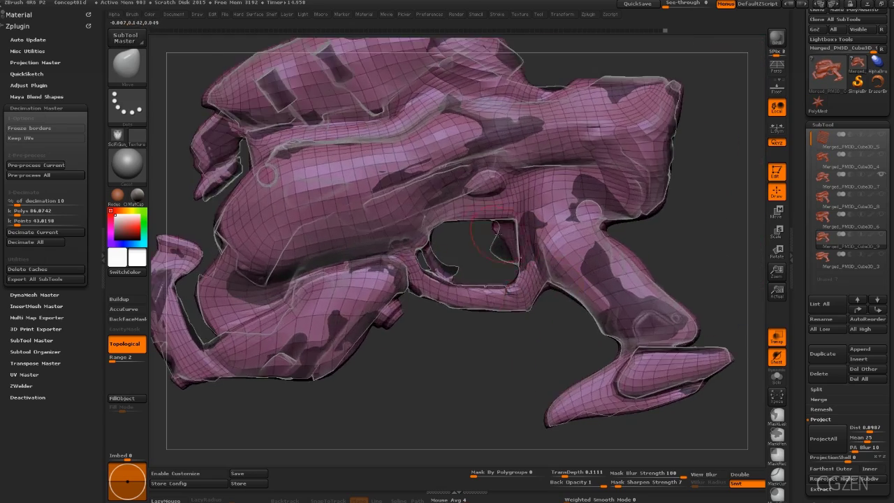
left_click(776, 337)
Project the Merged_PM3D_Cube3D_7 variant onto the base gun at a distance of 0.0372, repeating the projection at higher subdivision.
left_click(823, 449)
left_click_drag(869, 431, 865, 431)
left_click(833, 448)
left_click(777, 378)
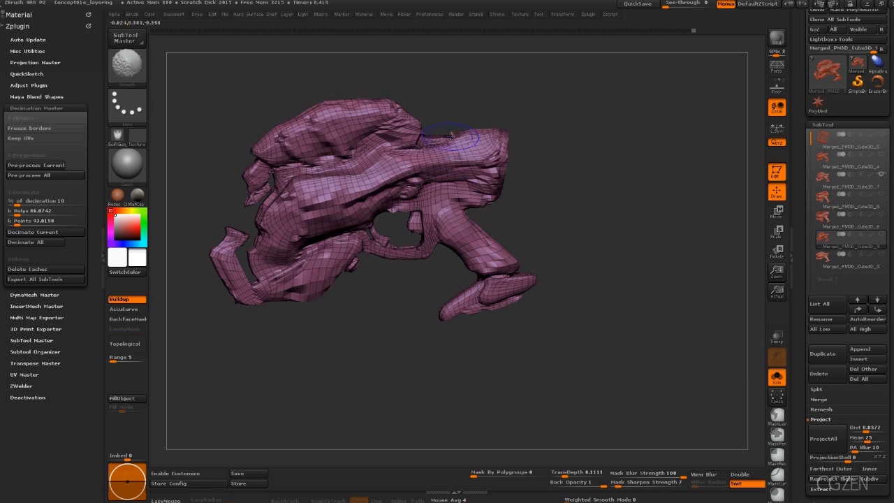
key("shift+f")
left_click(826, 439)
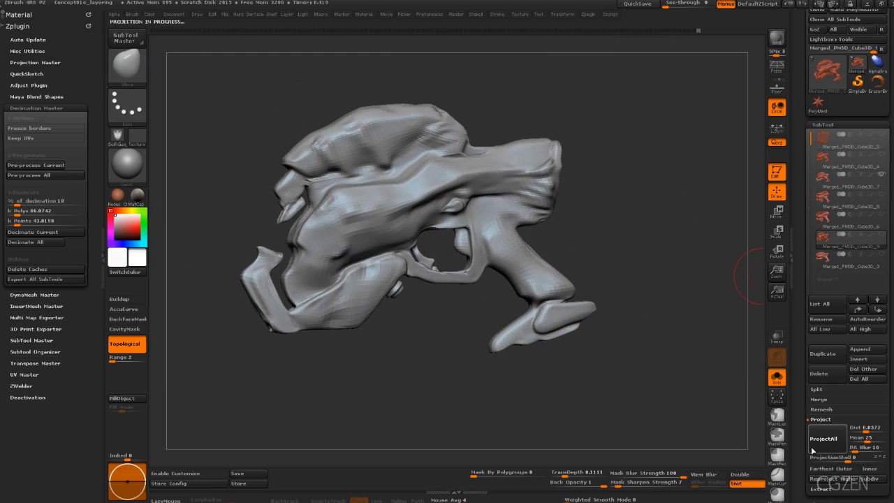
left_click(825, 440)
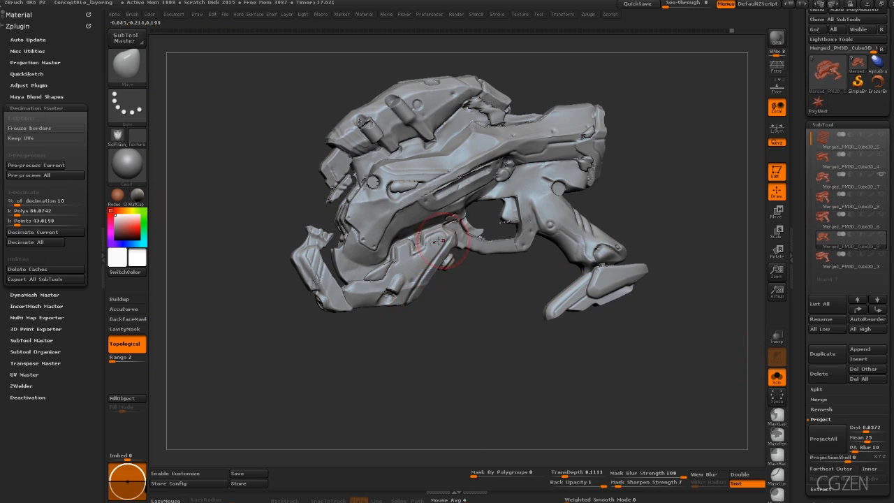
Refine the projected details along the gun's body and trigger area with the ZProject brush.
right_click_drag(435, 240, 349, 279, "ctrl")
right_click_drag(408, 243, 593, 164, "ctrl")
mouse_move(636, 206)
right_mouse_down()
mouse_move(598, 229)
mouse_move(431, 249)
mouse_move(444, 269)
mouse_move(469, 259)
right_mouse_up()
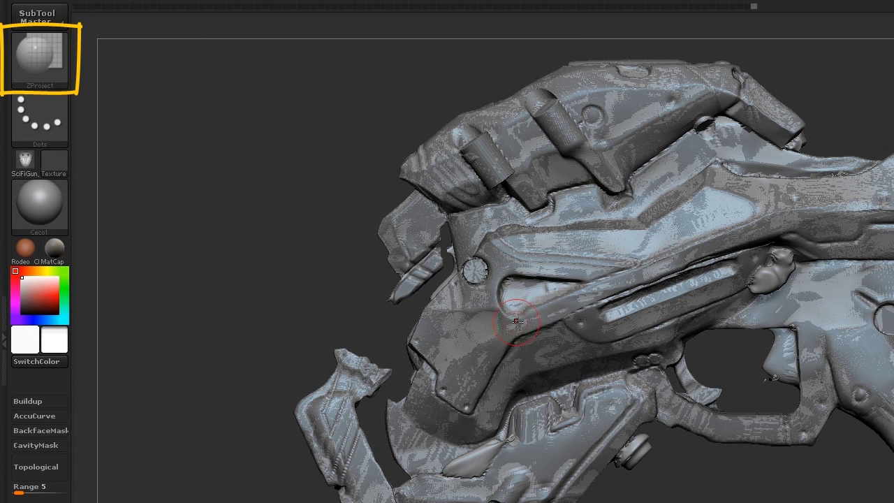
right_click_drag(639, 305, 619, 300)
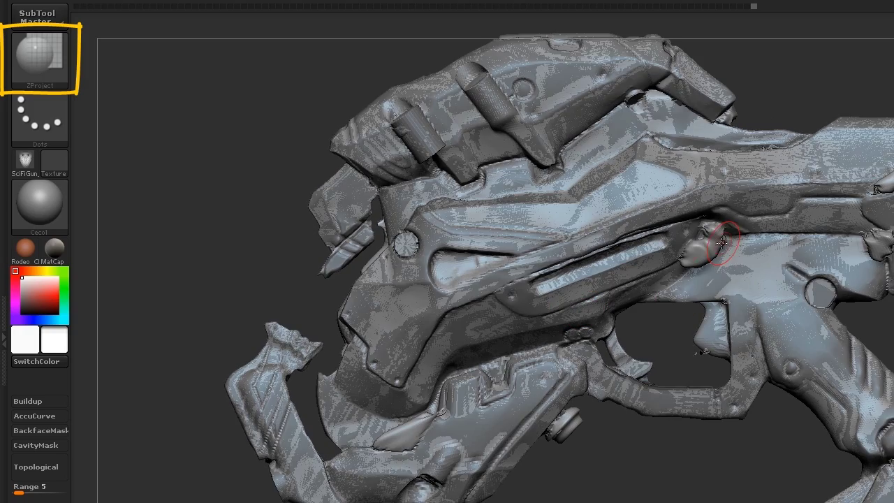
right_click_drag(663, 276, 558, 282)
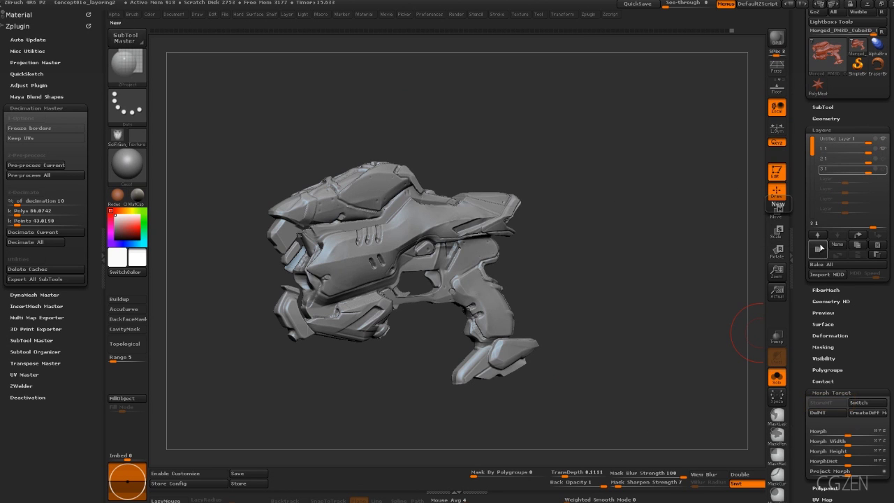
Add a new layer to the base gun, switch it to the layer 3 variant shape from the morph target, and stop recording.
left_click(817, 248)
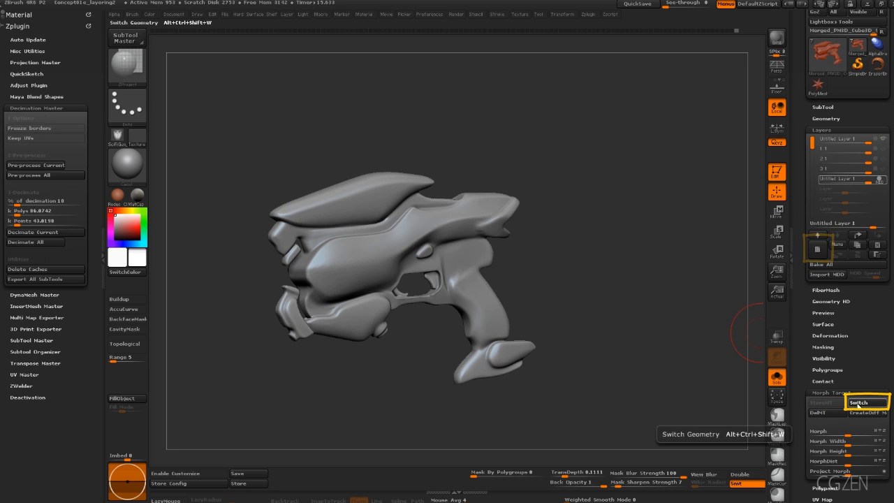
left_click(849, 405)
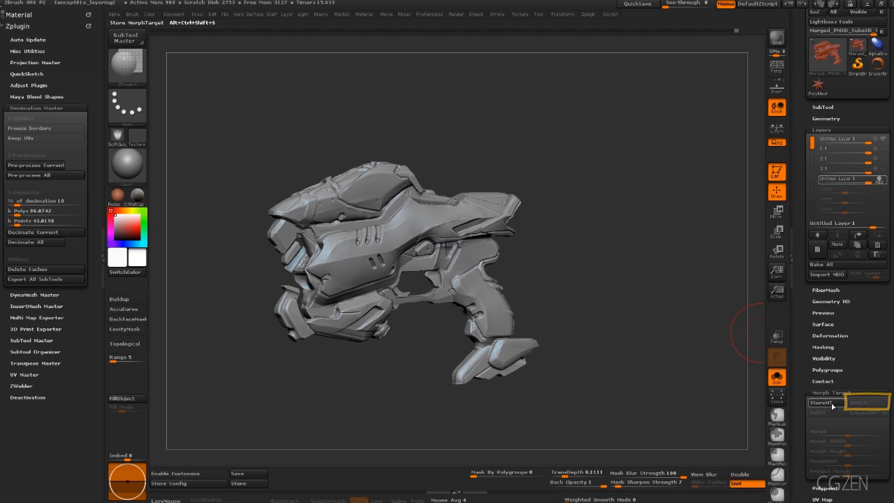
left_click(879, 179)
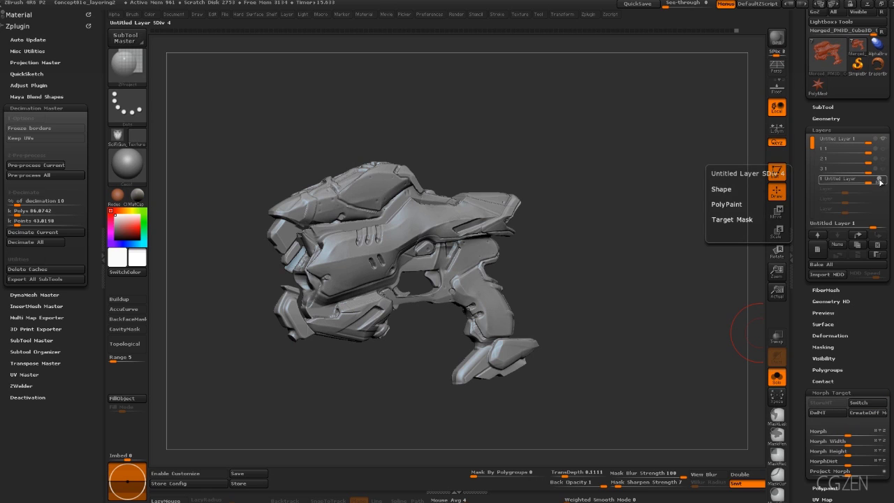
Store the layer 2 variant as the new morph target and resume recording on the new untitled layer.
left_click(881, 162)
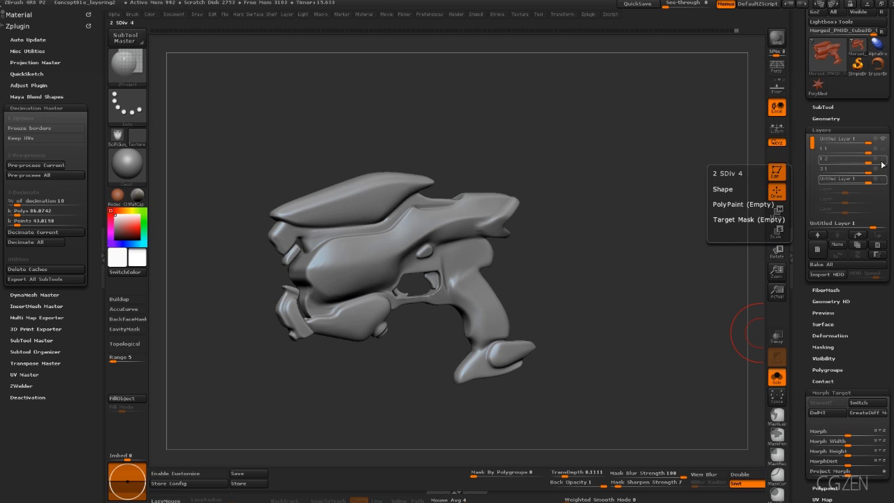
left_click(883, 162)
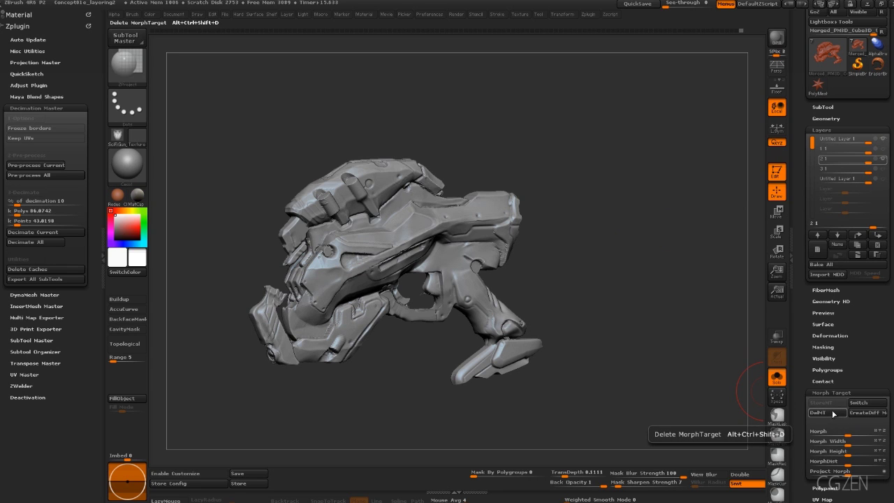
left_click(881, 178)
left_click(880, 180)
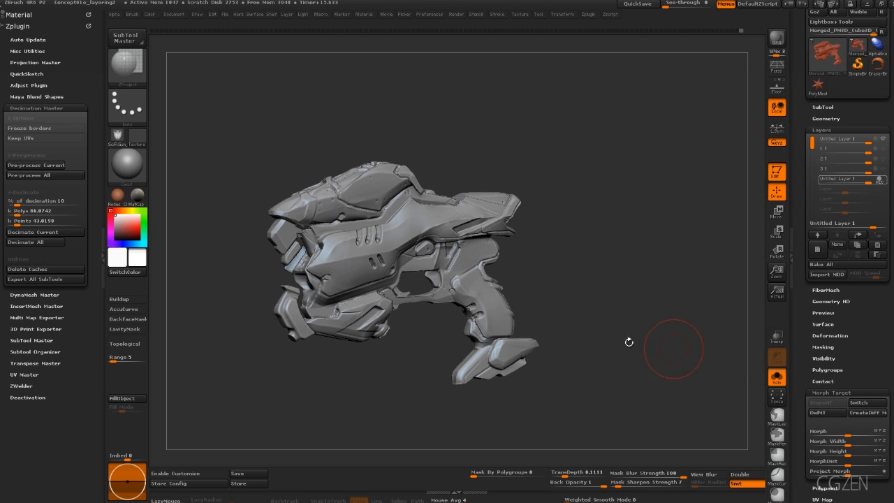
Blend parts of the layer 2 variant into the gun's body, front and grip with the Morph brush.
left_click_drag(487, 292, 512, 182)
right_click(497, 196)
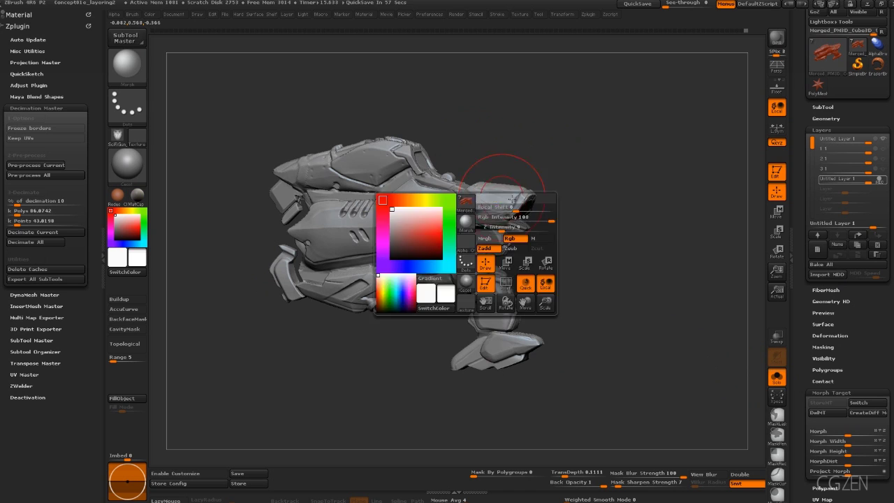
mouse_move(497, 196)
right_mouse_down()
mouse_move(497, 271)
mouse_move(646, 290)
mouse_move(591, 300)
right_mouse_up()
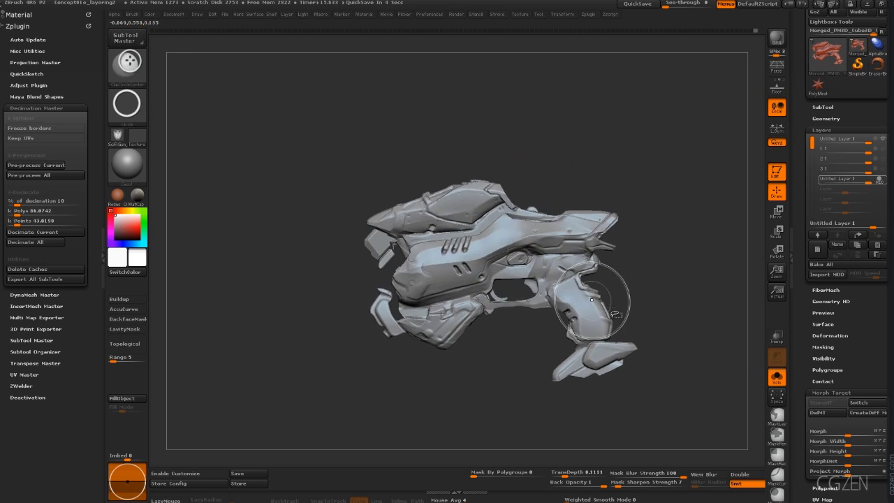
left_click_drag(591, 300, 615, 342, "ctrl+shift")
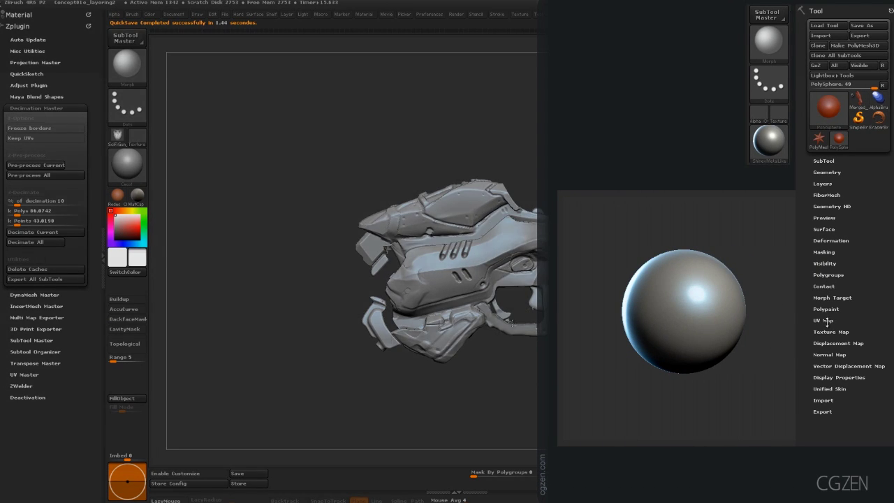
Store a morph target for the example PolySphere.
left_click(832, 298)
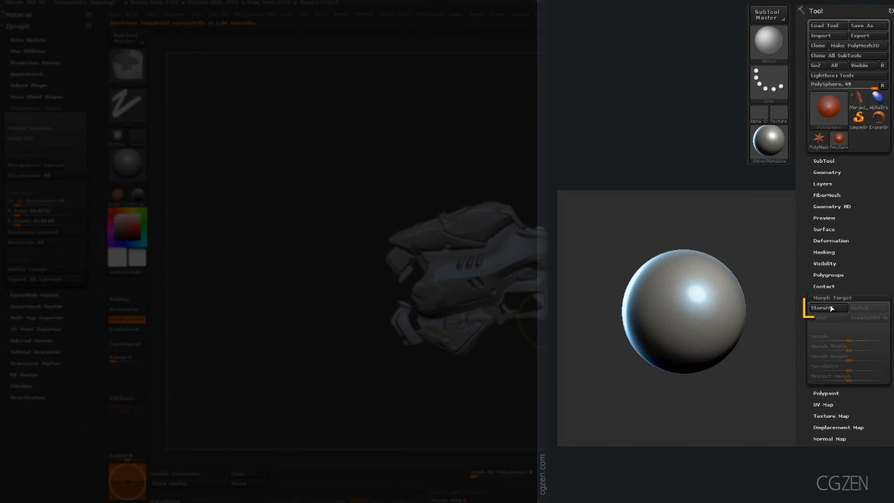
left_click(830, 308)
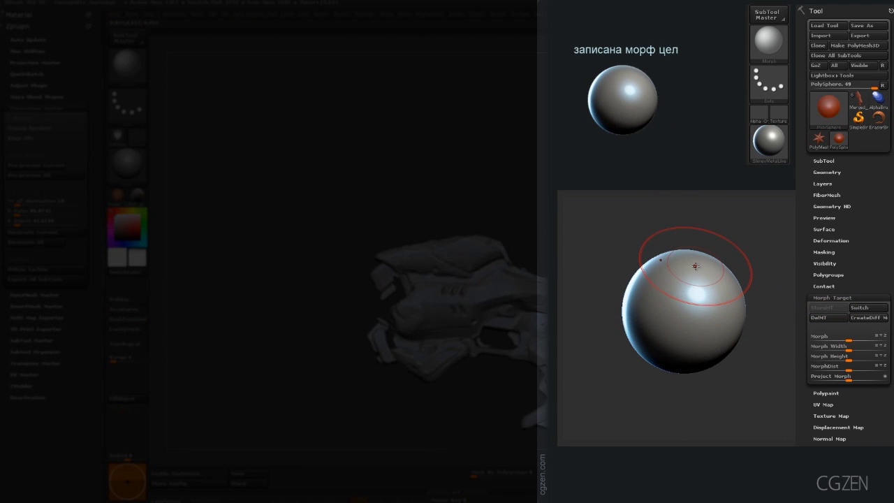
key("shift")
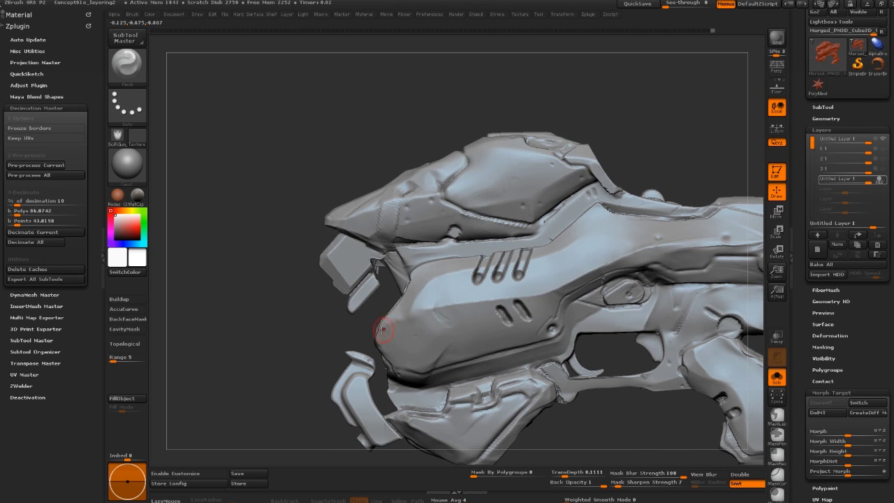
right_click_drag(433, 336, 450, 307, "alt")
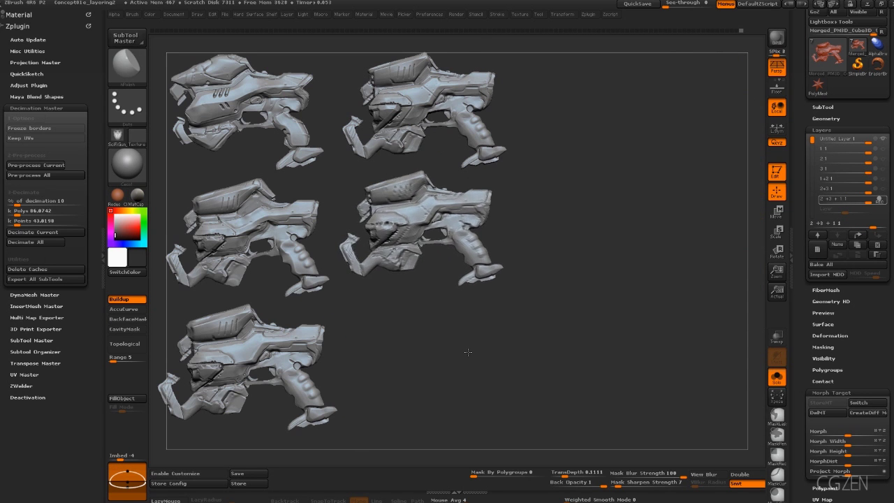
mouse_move(883, 151)
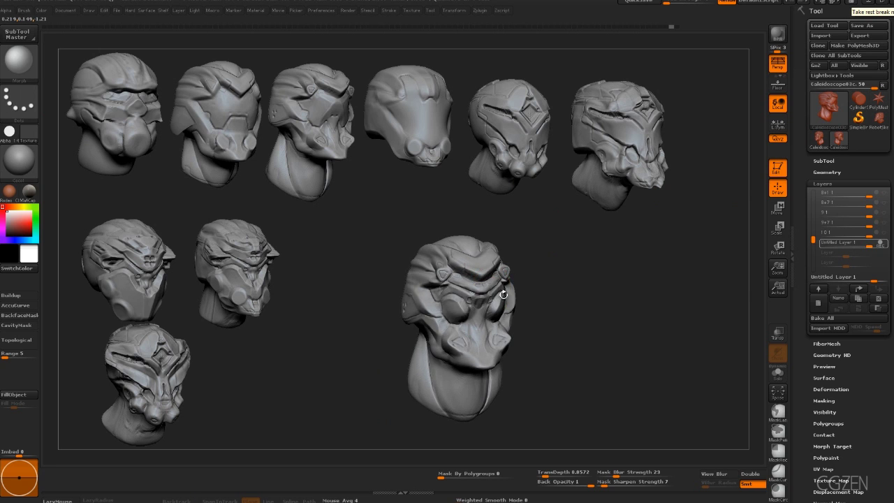
Blend stored variant details into the face and brow of the helmeted head with the Morph brush, checking it from both sides.
left_click_drag(502, 295, 484, 323)
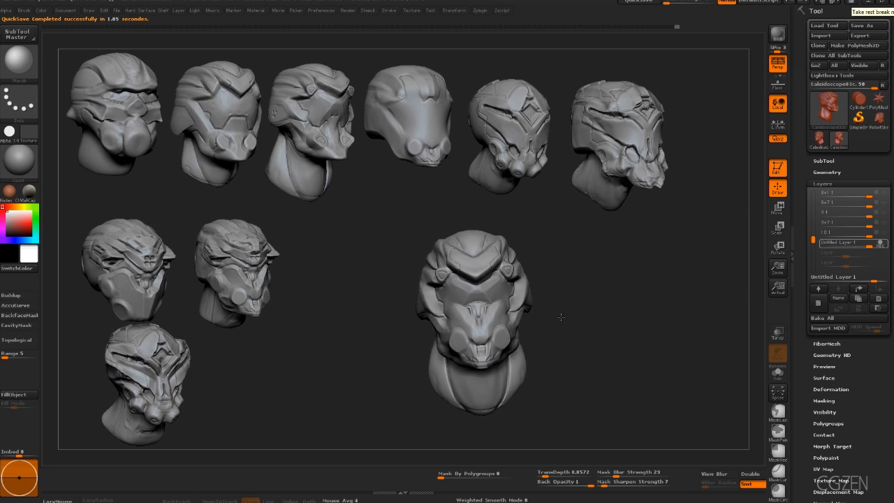
mouse_move(471, 280)
left_mouse_down()
mouse_move(482, 275)
mouse_move(476, 266)
left_mouse_up()
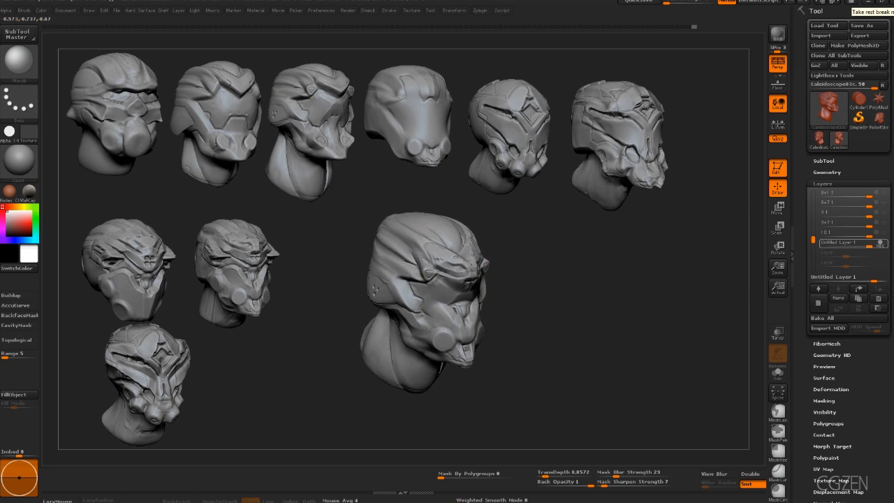
mouse_move(611, 278)
left_mouse_down()
mouse_move(469, 314)
mouse_move(535, 315)
mouse_move(518, 359)
left_mouse_up()
key("space")
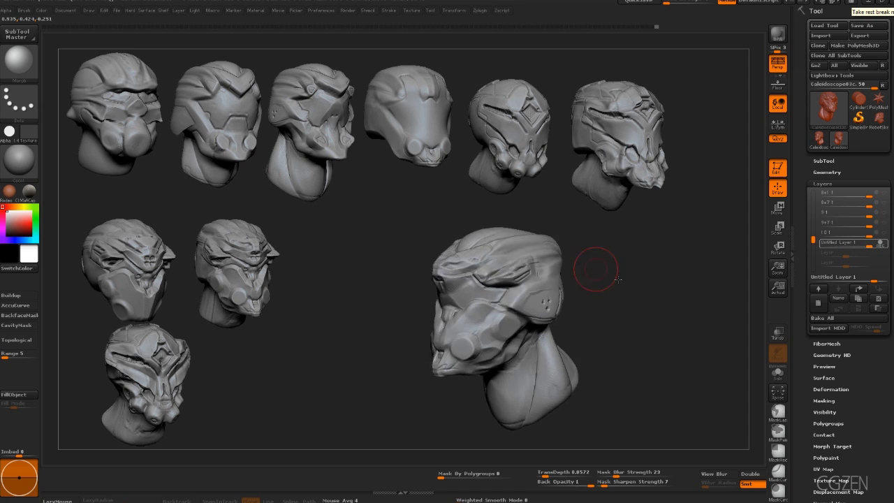
left_click_drag(617, 280, 454, 273)
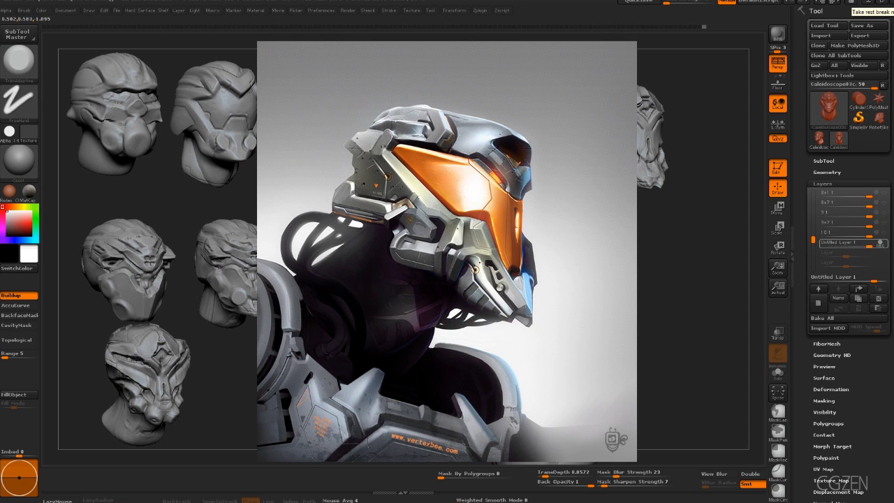